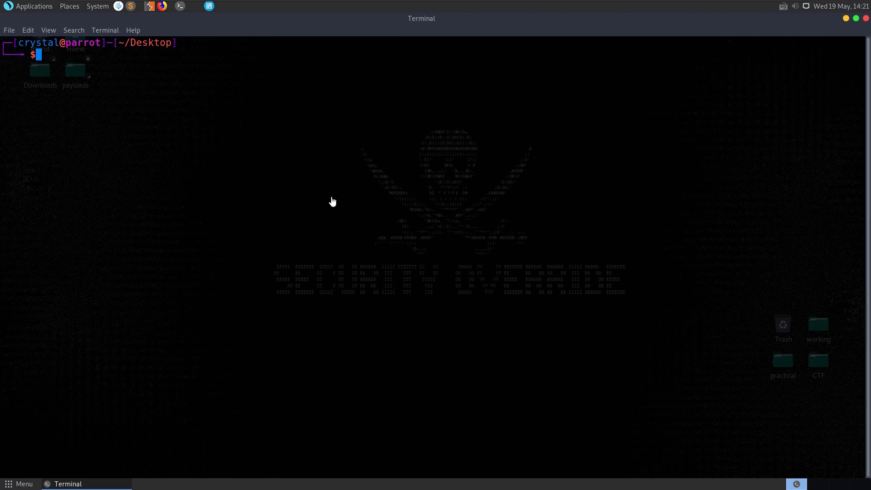
Launch Maltego from the Terminal with the maltego command.
type("maltego")
key("Return")
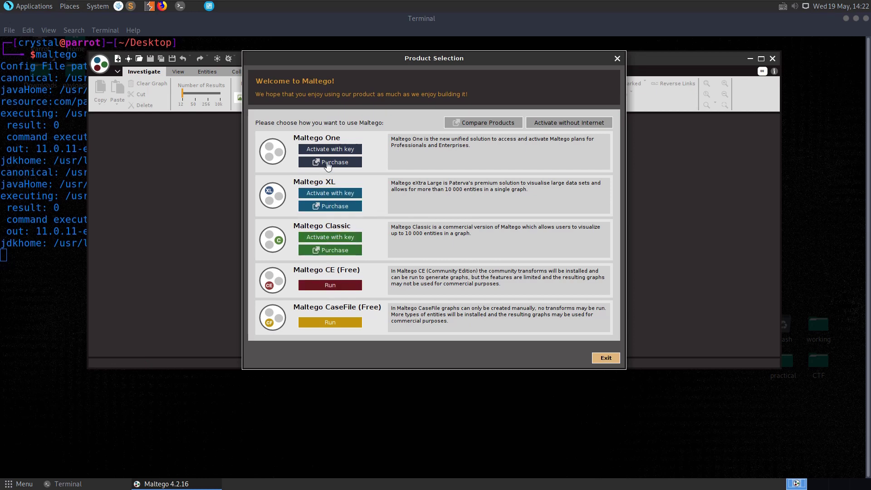
Start the free Maltego CE edition, accept the license, and reach the Login page's email field.
left_click(330, 287)
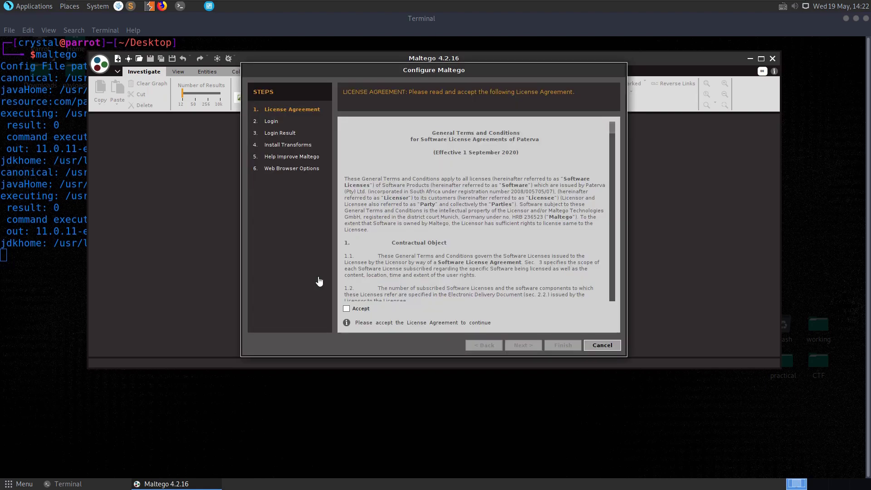
left_click(347, 309)
scroll(500, 252, "down", 10)
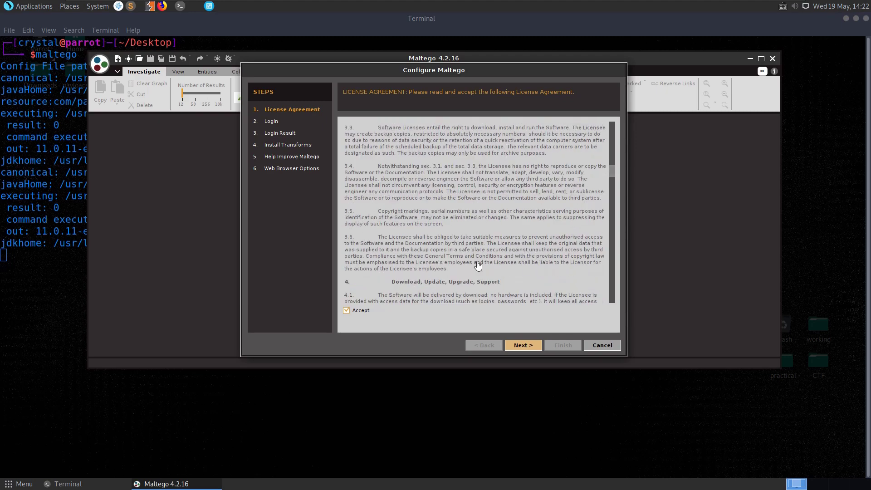
left_click(517, 344)
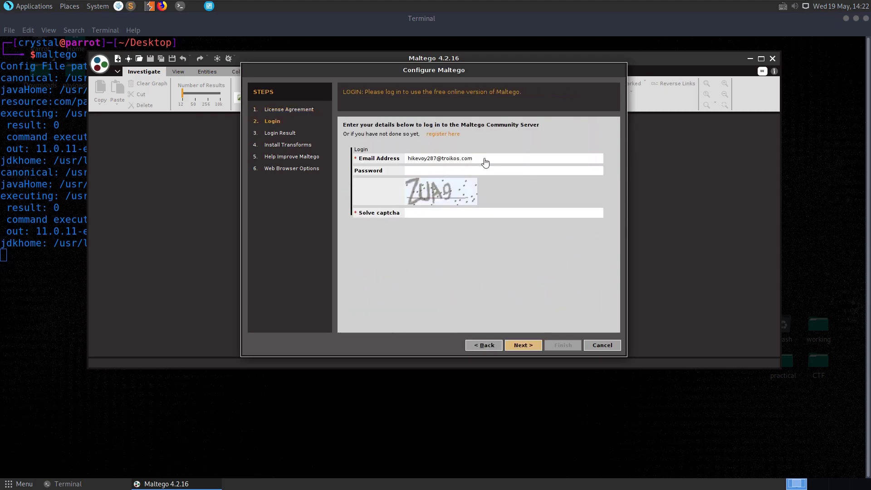
left_click(485, 161)
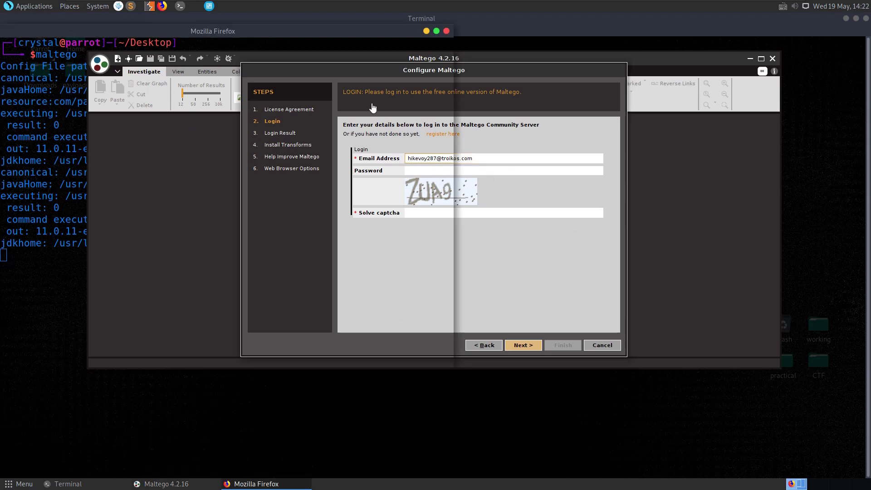
Search the web for 'temp email' in a new Firefox tab.
left_click(109, 44)
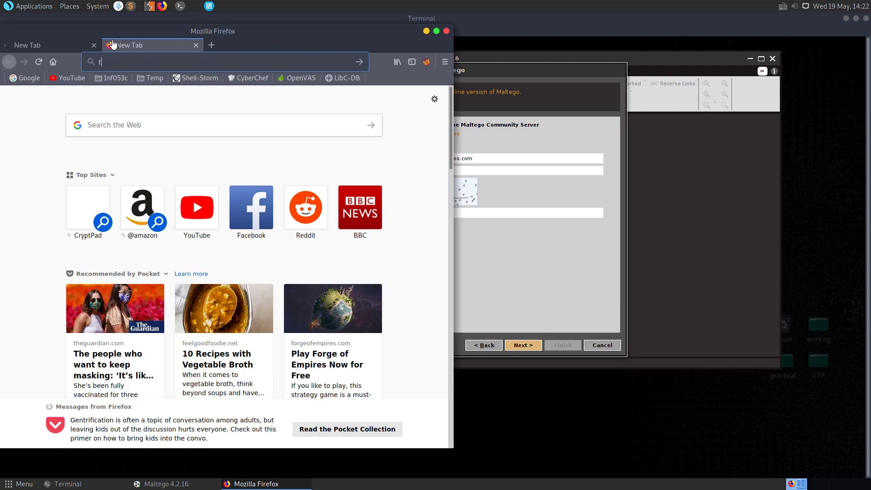
type("temp email")
key("Return")
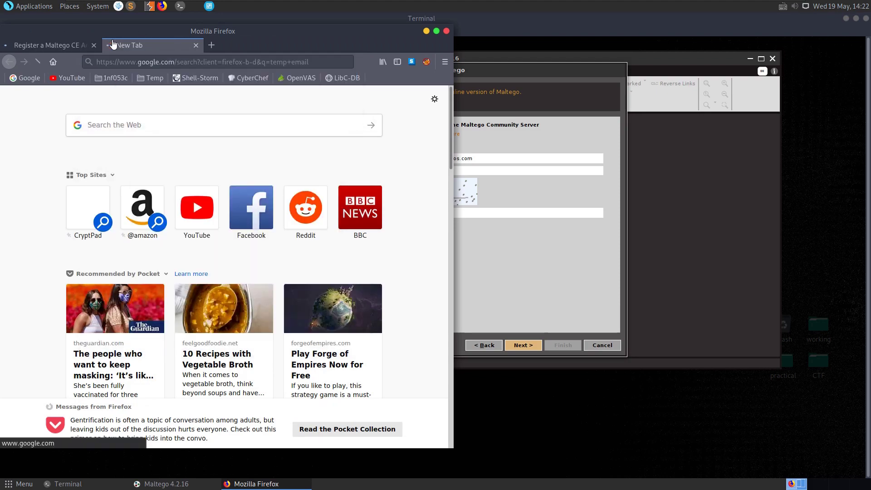
left_click(260, 421)
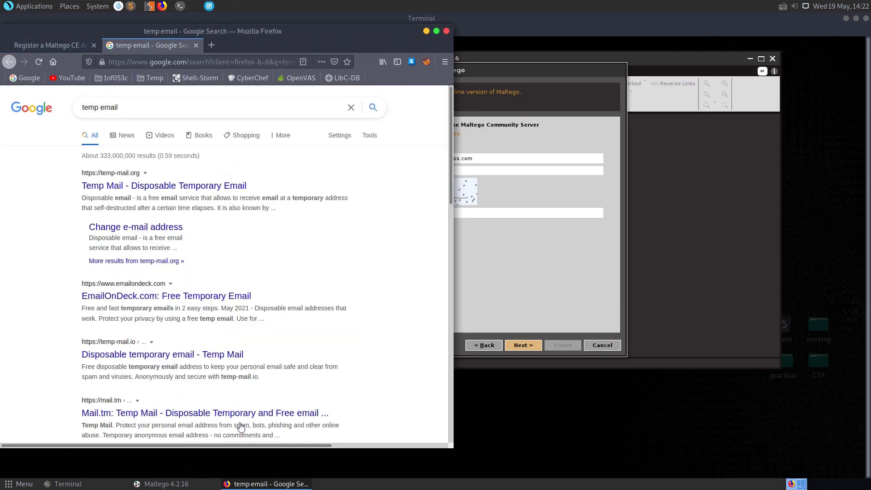
Copy a disposable address from temp-mail.org and return to the Maltego CE registration page.
left_click(124, 186)
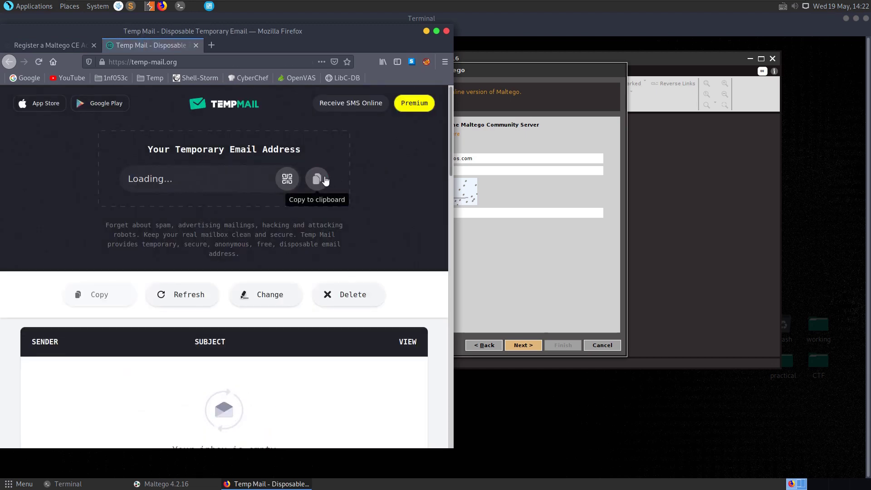
double_click(186, 188)
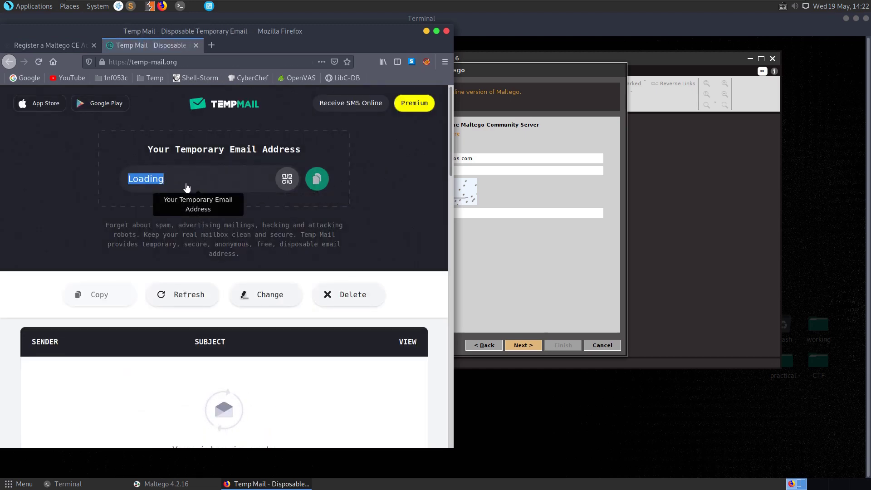
left_click(317, 178)
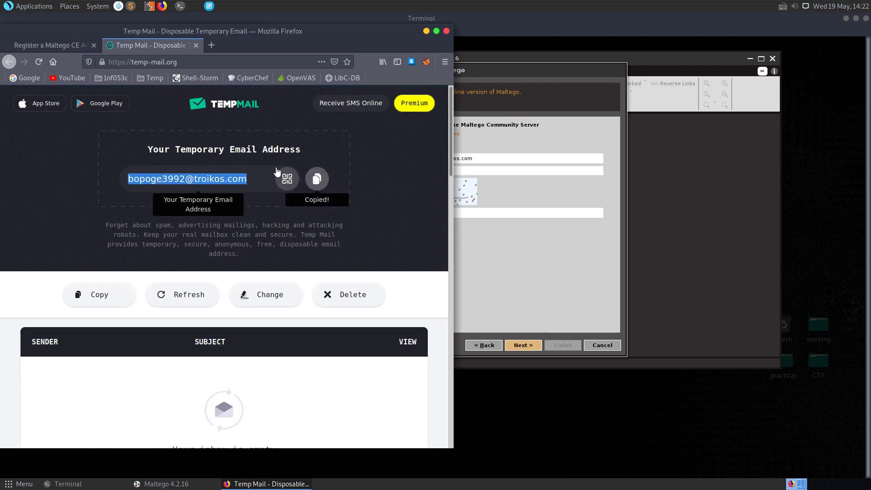
left_click(44, 45)
Fill the registration form with a first and last name, the pasted address and generated passwords.
scroll(173, 315, "down", 2)
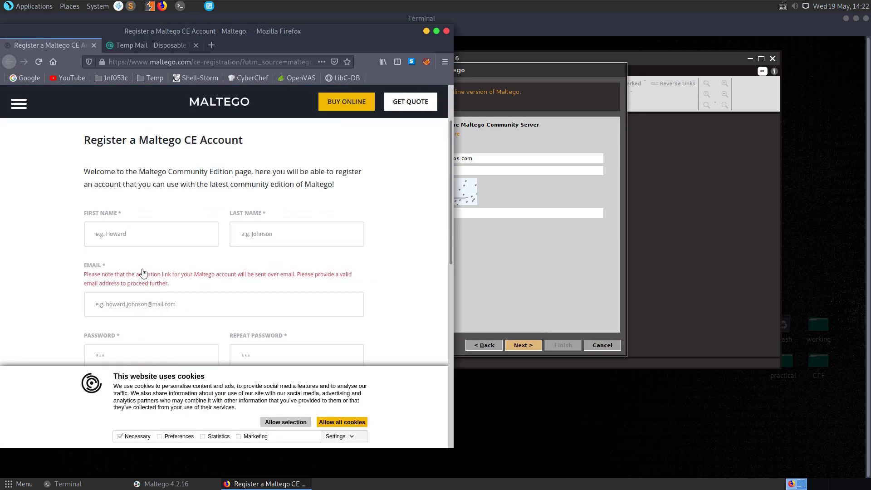
left_click(129, 241)
type("a")
left_click(273, 229)
type("b")
left_click(181, 304)
key("ctrl+v")
scroll(182, 304, "down", 3)
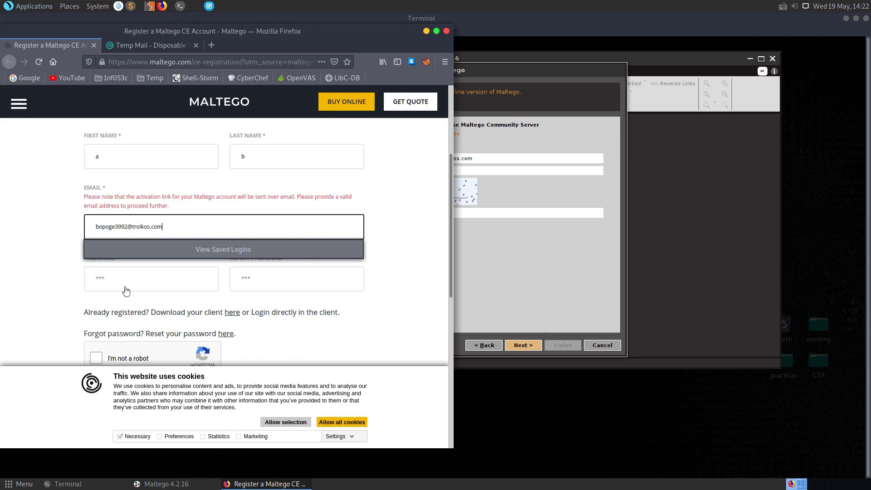
left_click(151, 278)
left_click(145, 323)
scroll(145, 323, "down", 3)
Pass the reCAPTCHA by selecting the car images, submit the registration, and save the password.
left_click(101, 281)
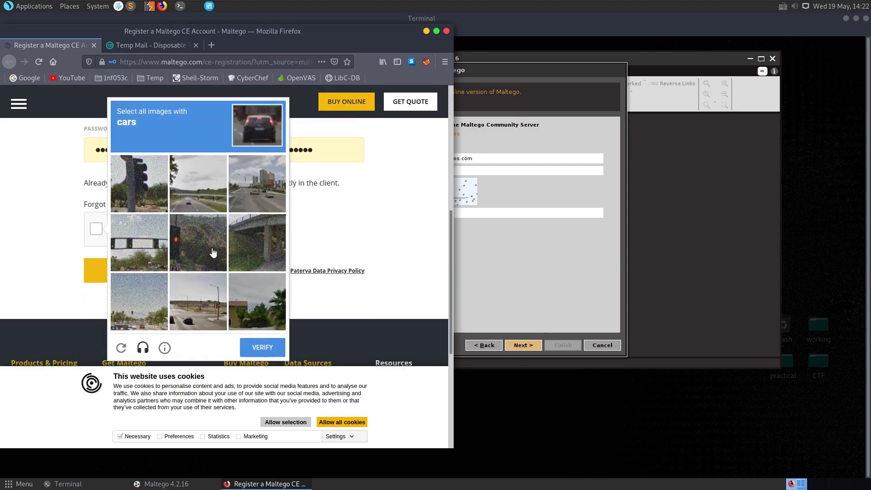
key("alt+F10")
left_click(355, 296)
left_click(365, 162)
left_click(424, 162)
left_click(430, 327)
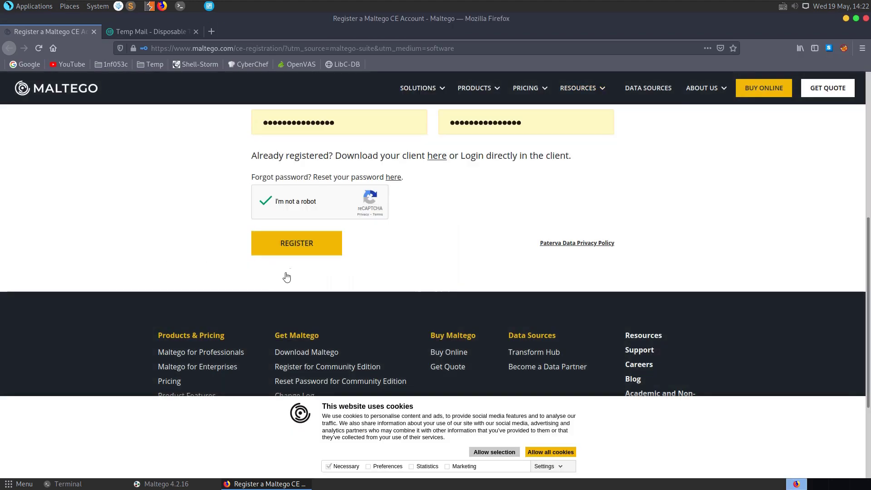
left_click(297, 243)
left_click(294, 155)
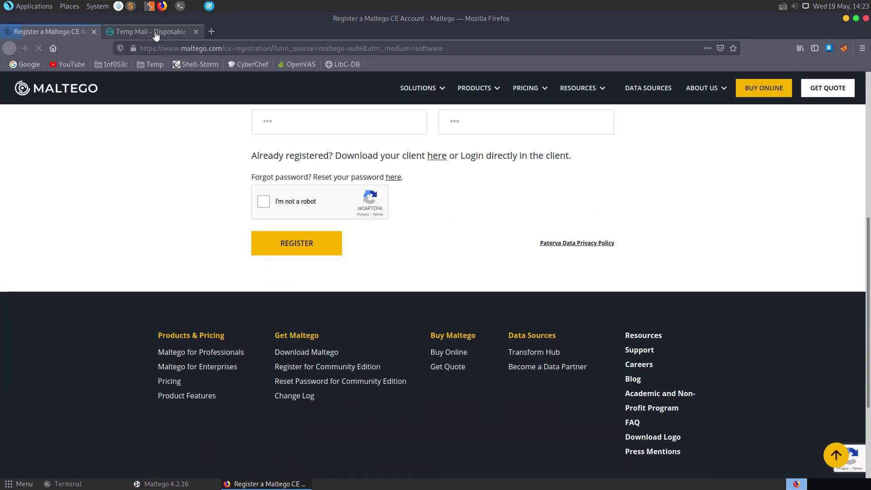
Open the Maltego CE Account Confirmation email in the Temp Mail inbox and scroll to its activation link.
left_click(155, 33)
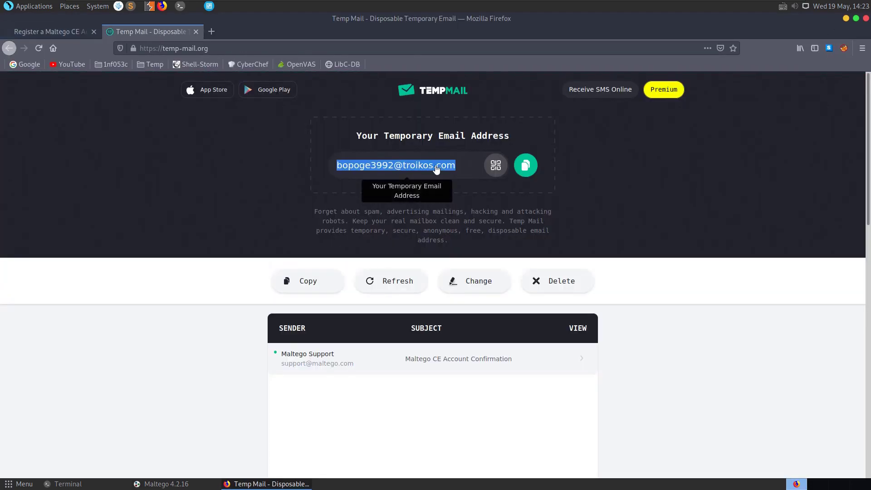
left_click(331, 359)
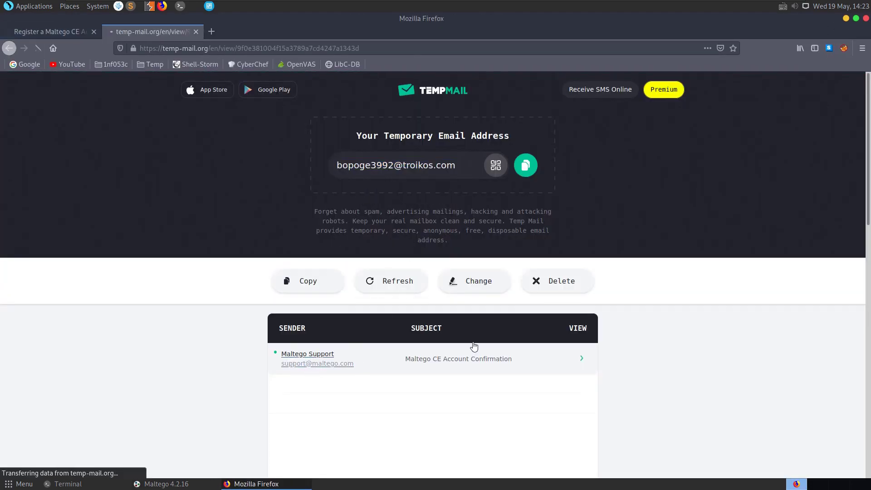
scroll(363, 373, "down", 5)
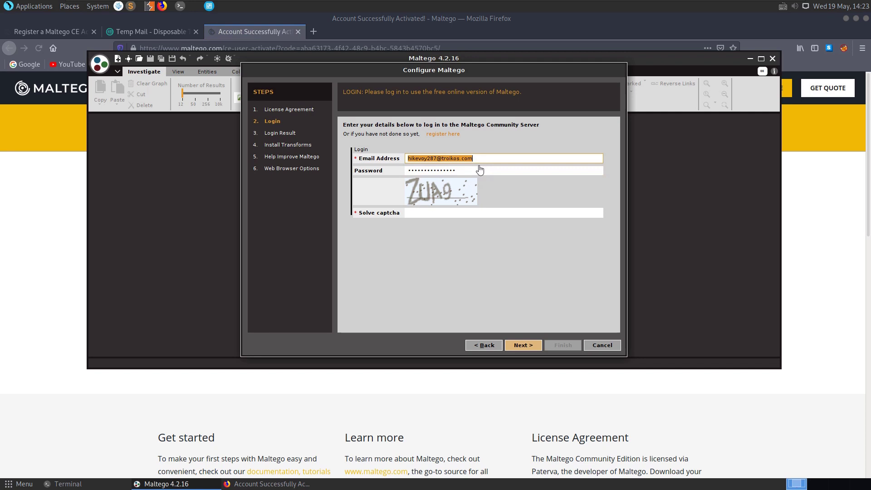
Log in to Maltego with the new account's address, password and captcha answer.
key("ctrl+v")
left_click(441, 216)
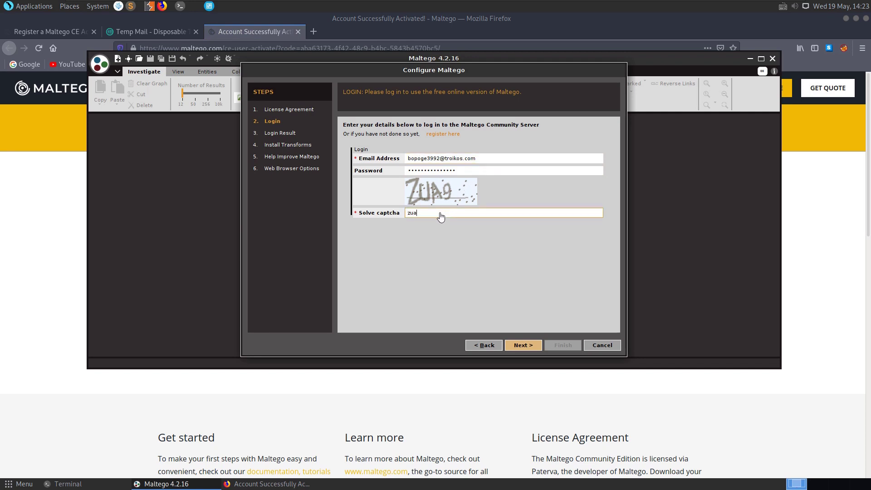
left_click(523, 347)
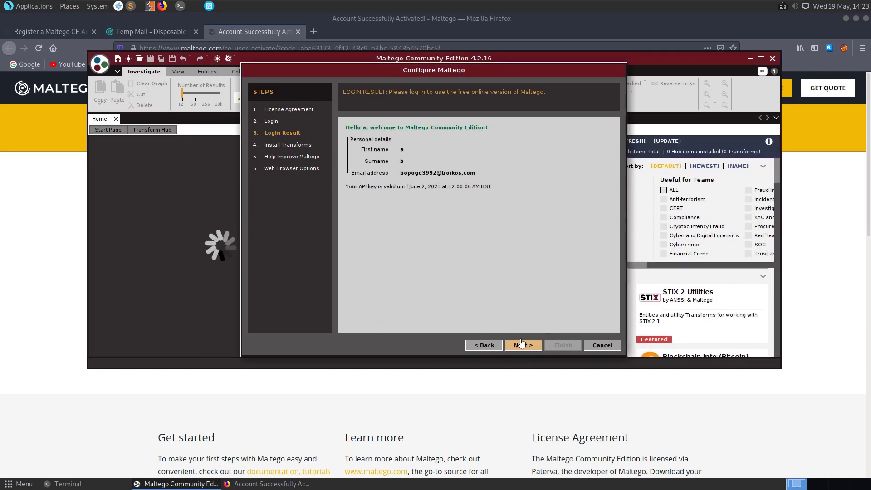
Continue past the login result and 159-transform install, choose Firefox as browser, and finish setup.
left_click(522, 346)
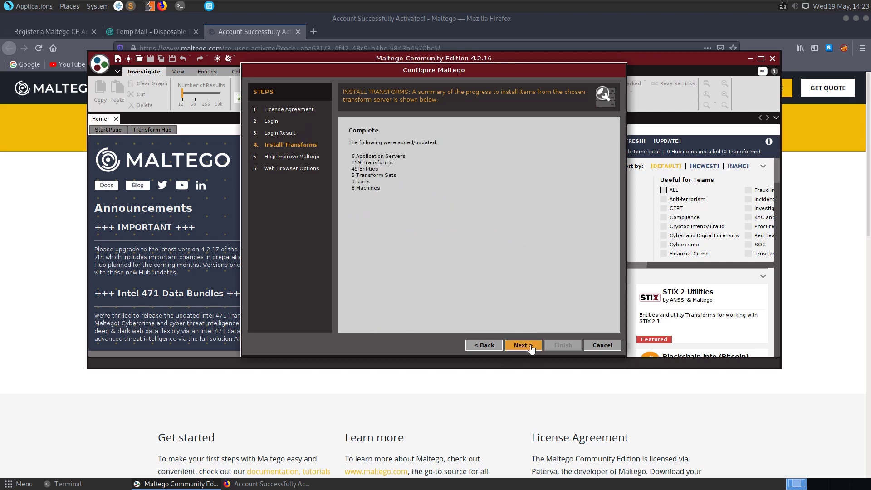
left_click(521, 346)
left_click(526, 346)
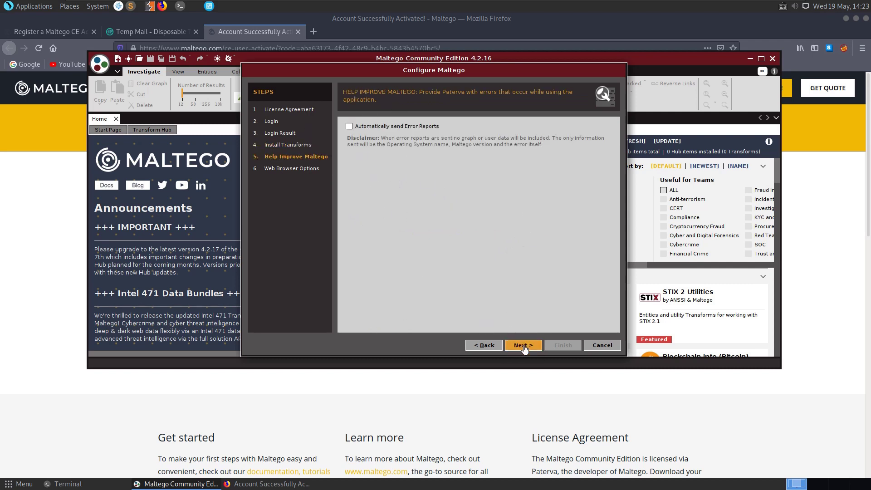
left_click(530, 131)
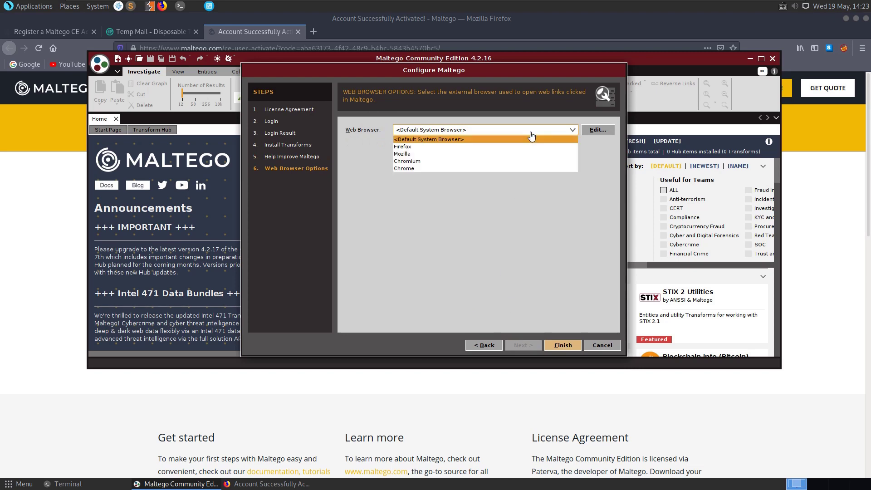
left_click(408, 147)
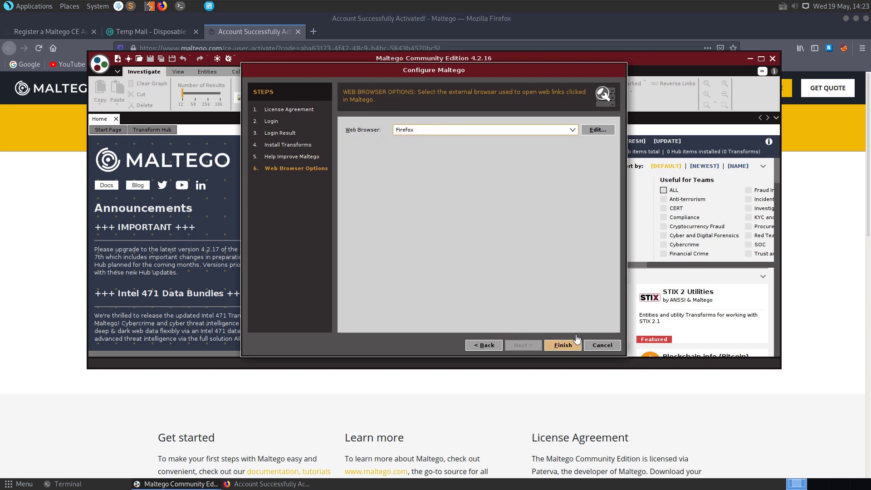
left_click(563, 346)
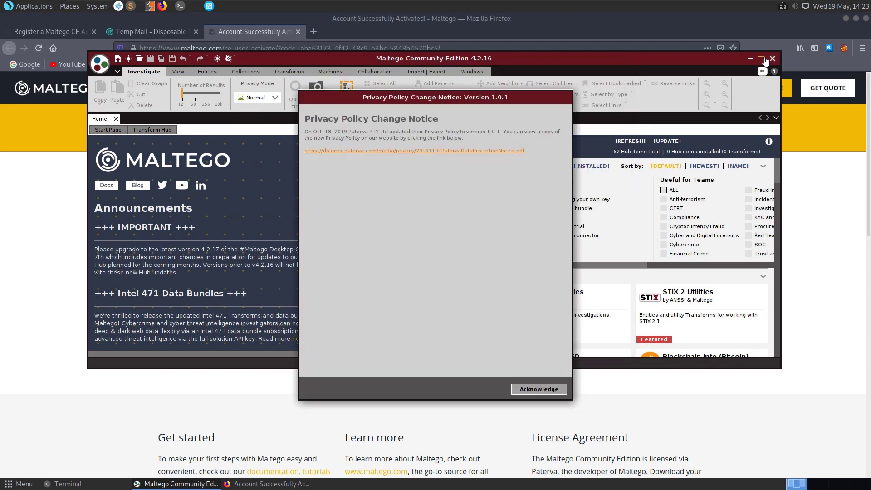
Acknowledge the privacy policy notice, dismiss the upgrade notice, and maximize the Maltego window.
left_click(533, 391)
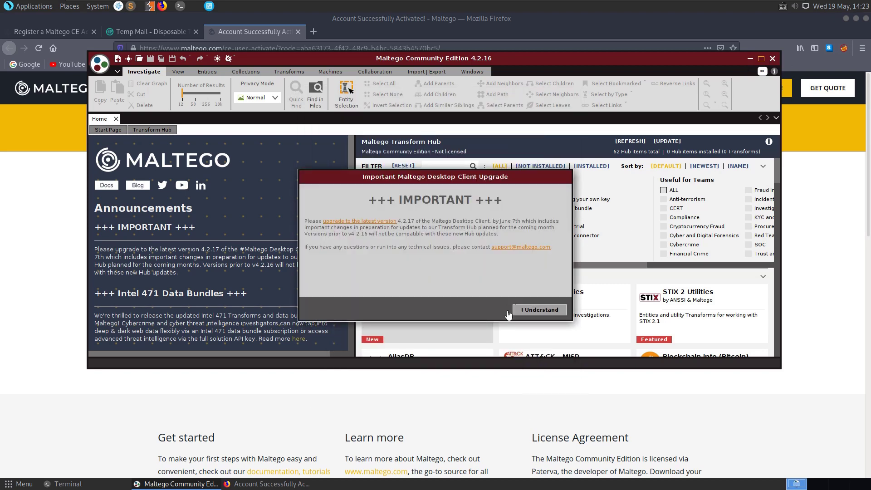
left_click(532, 310)
left_click(761, 59)
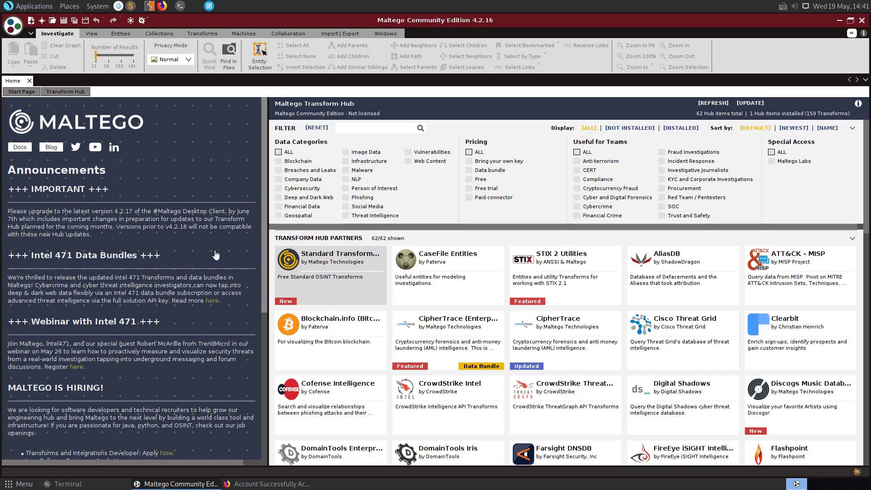
scroll(216, 256, "down", 3)
scroll(452, 337, "down", 3)
scroll(452, 336, "down", 2)
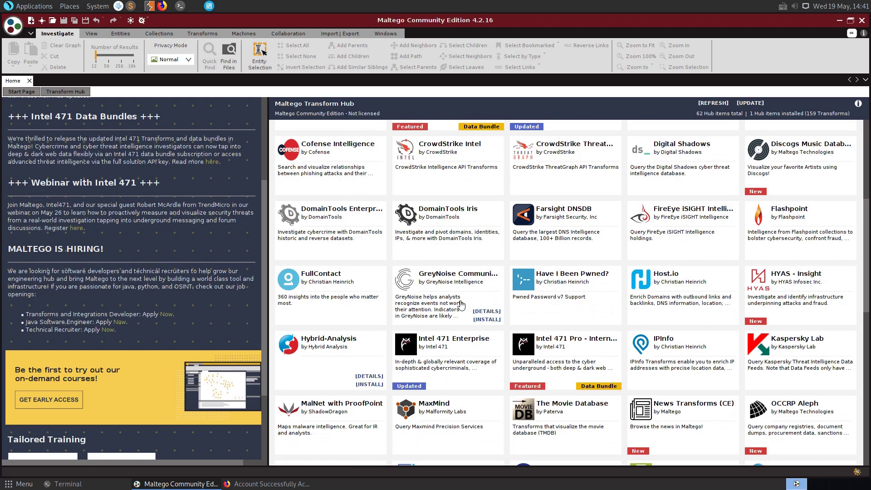
scroll(545, 282, "up", 5)
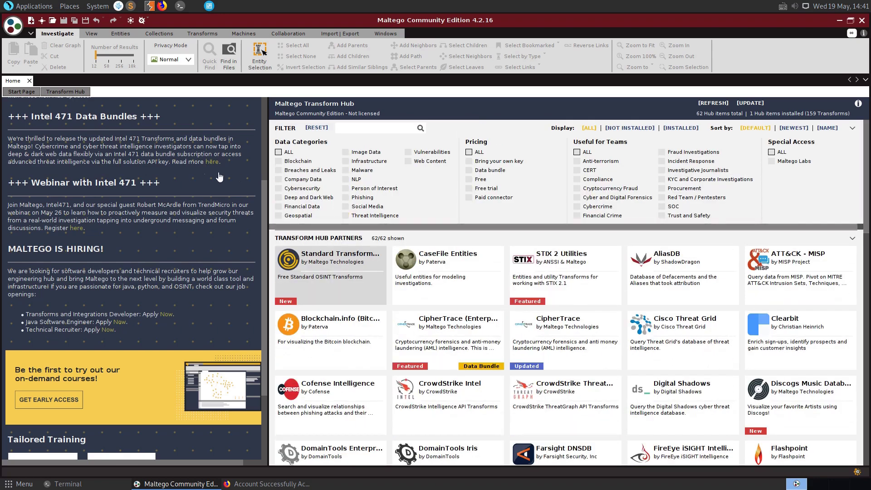
scroll(219, 177, "up", 3)
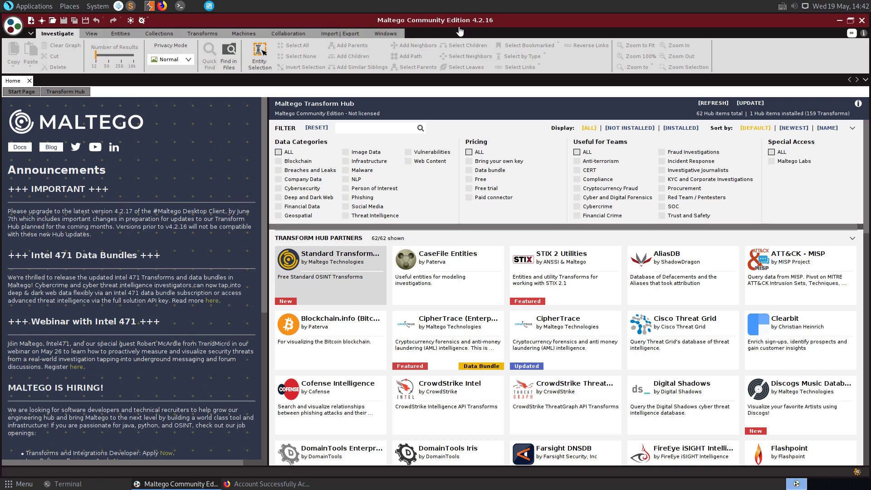
left_click(96, 35)
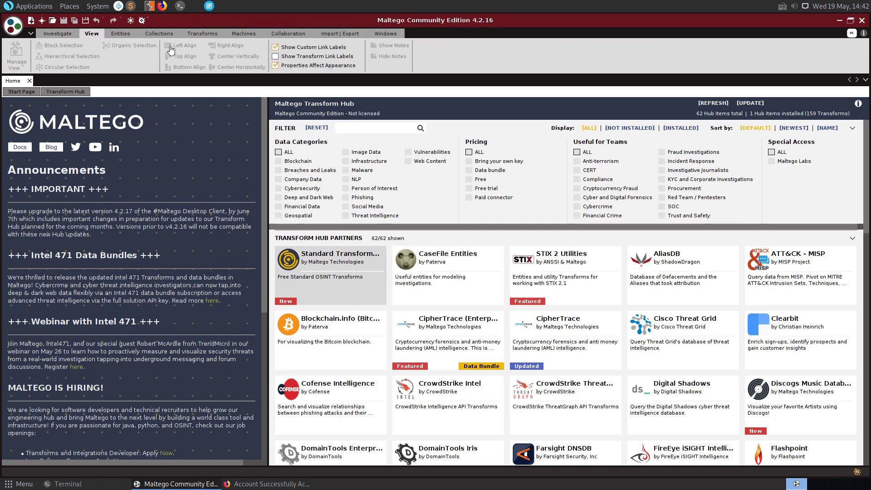
left_click(121, 35)
left_click(176, 40)
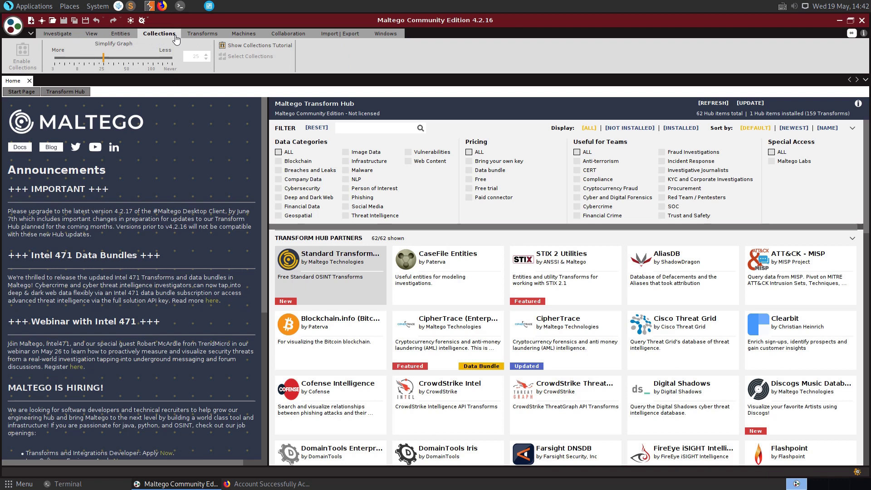
left_click(200, 35)
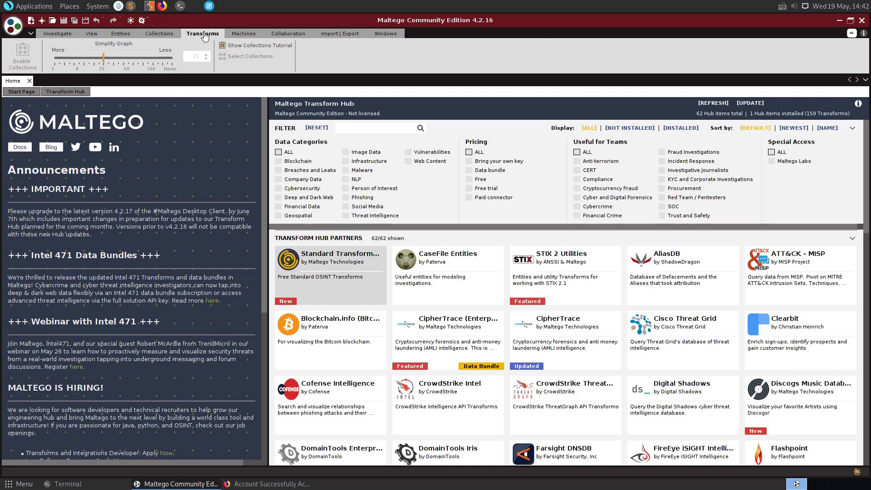
left_click(66, 39)
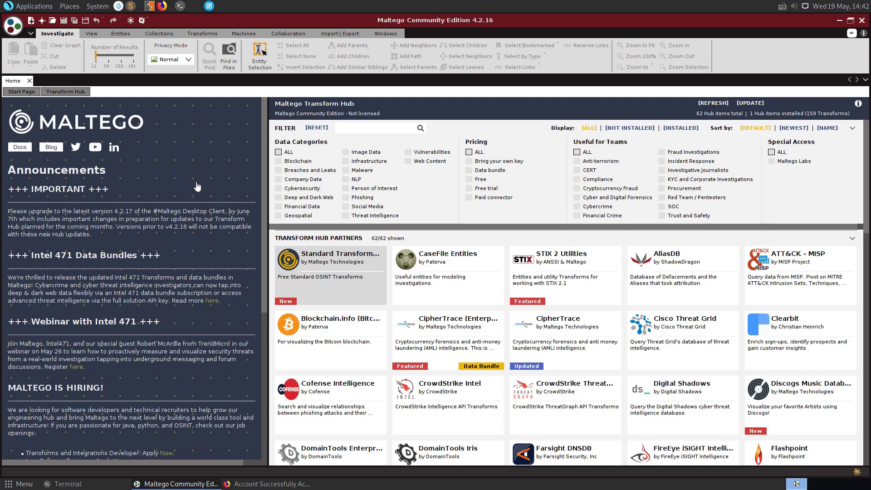
mouse_move(465, 272)
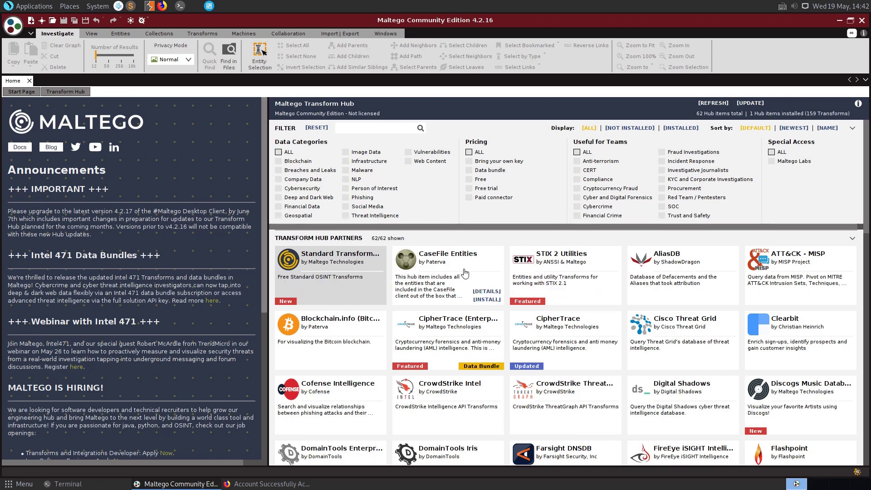
scroll(465, 272, "down", 10)
scroll(388, 207, "up", 10)
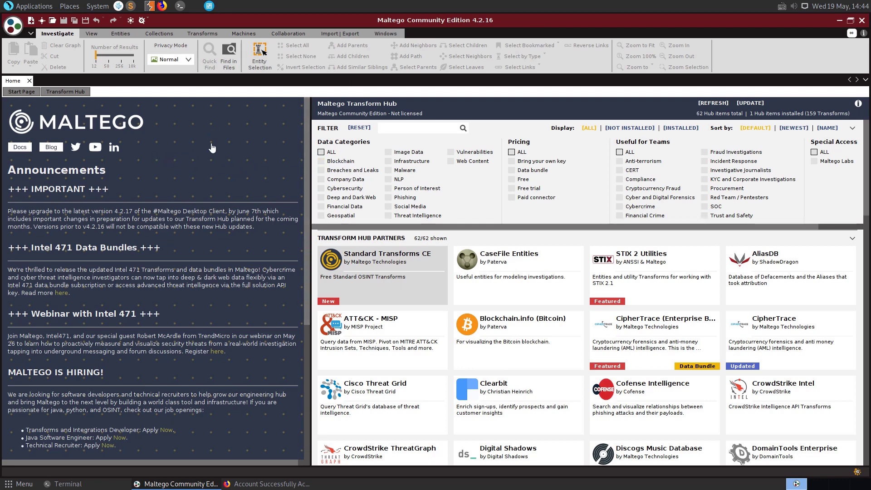
Look through the ribbon tabs, then create a blank New Graph (1) from the application menu.
left_click(120, 33)
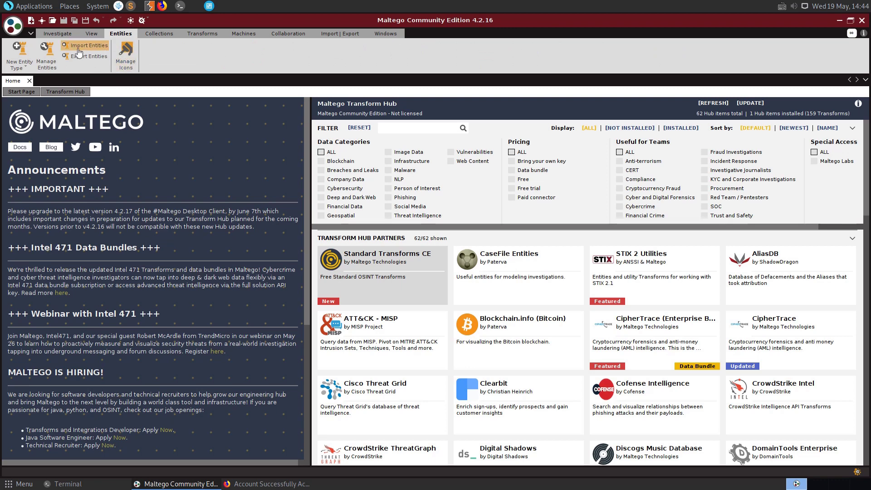
left_click(55, 37)
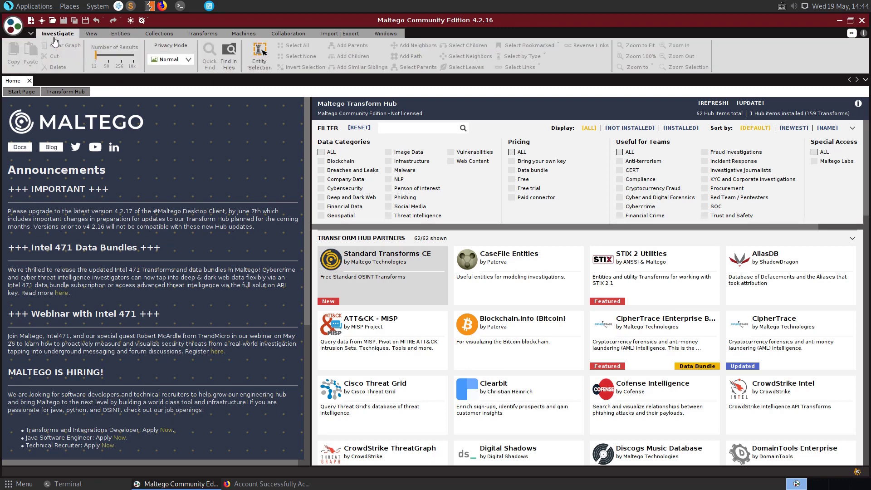
left_click(16, 25)
mouse_move(40, 142)
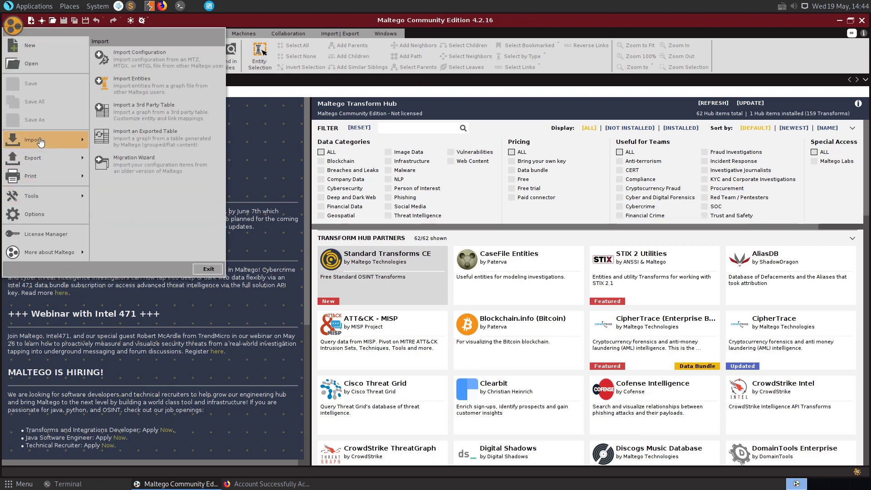
left_click(28, 47)
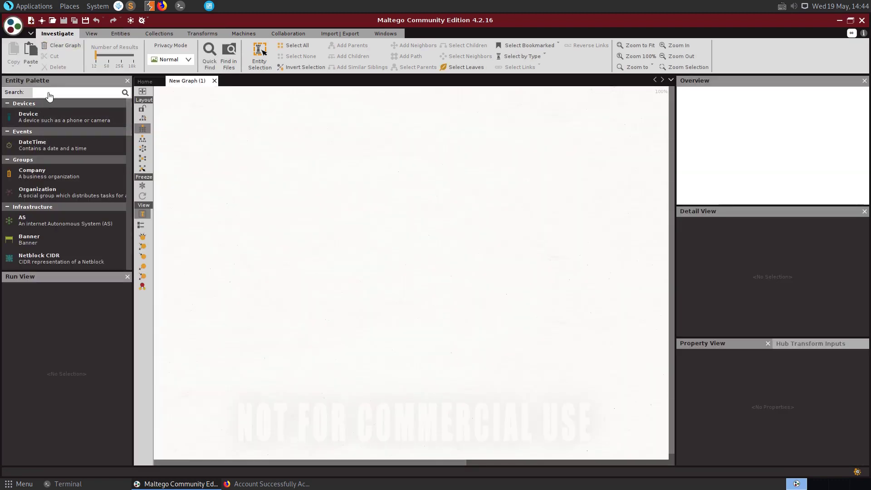
scroll(53, 186, "down", 5)
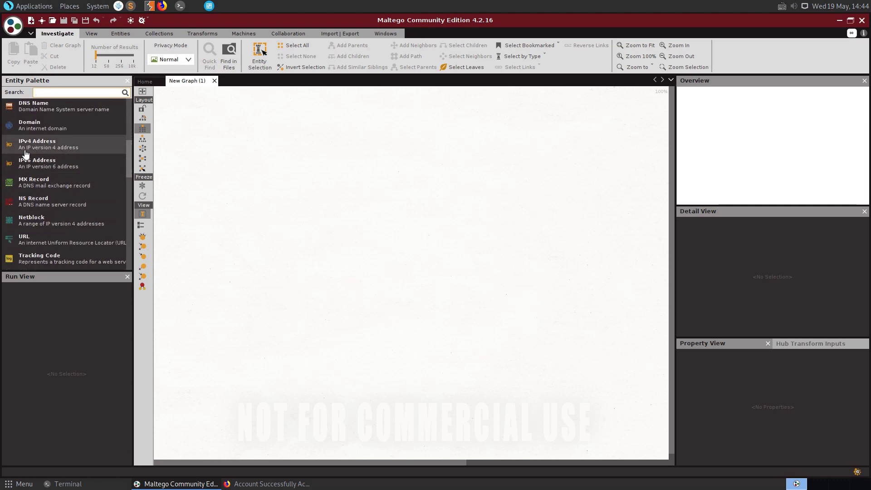
Drag a Domain entity onto the graph and change its name from paterva.com to qub.ac.uk.
scroll(43, 182, "down", 3)
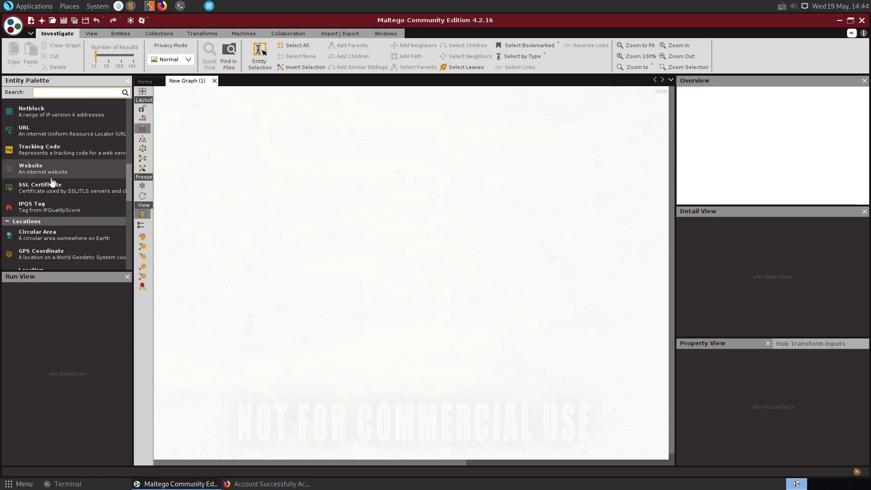
scroll(41, 204, "down", 3)
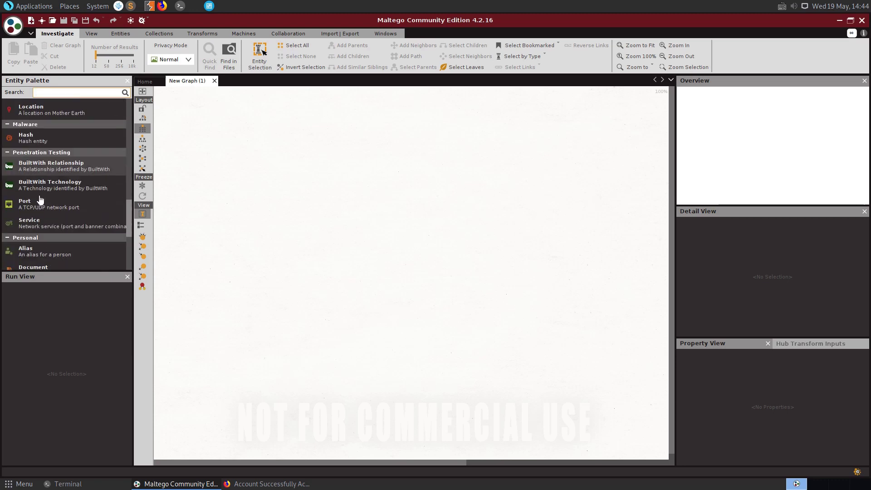
scroll(50, 196, "up", 6)
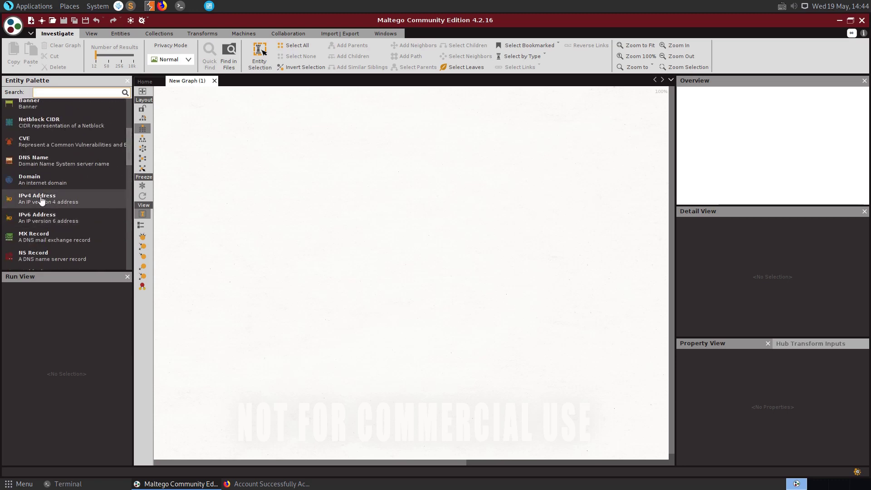
left_click(33, 183)
left_click_drag(293, 188, 295, 187)
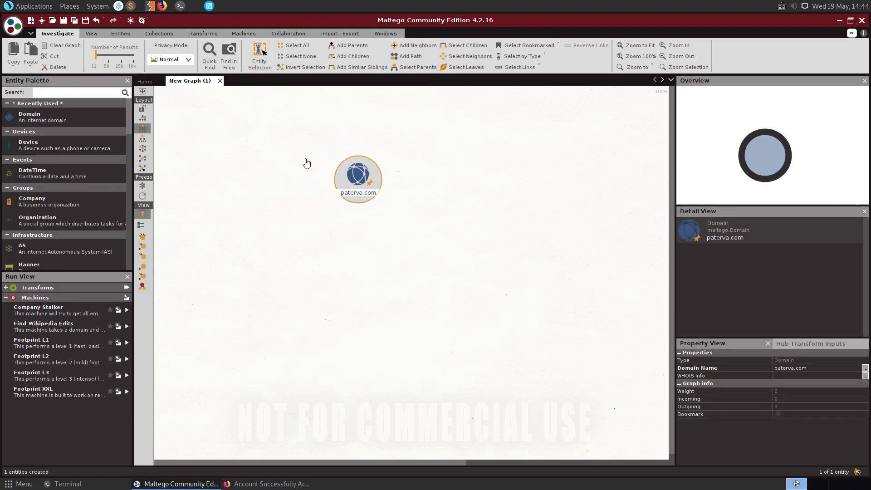
left_click(808, 368)
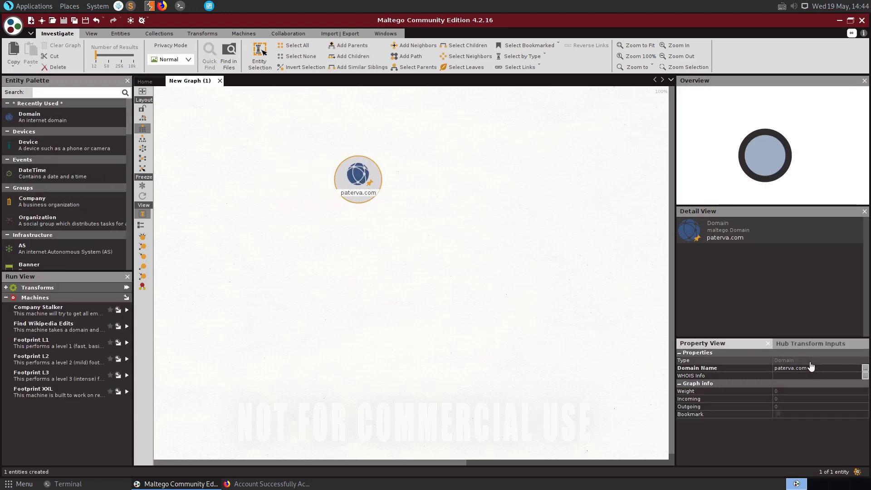
left_click(812, 372)
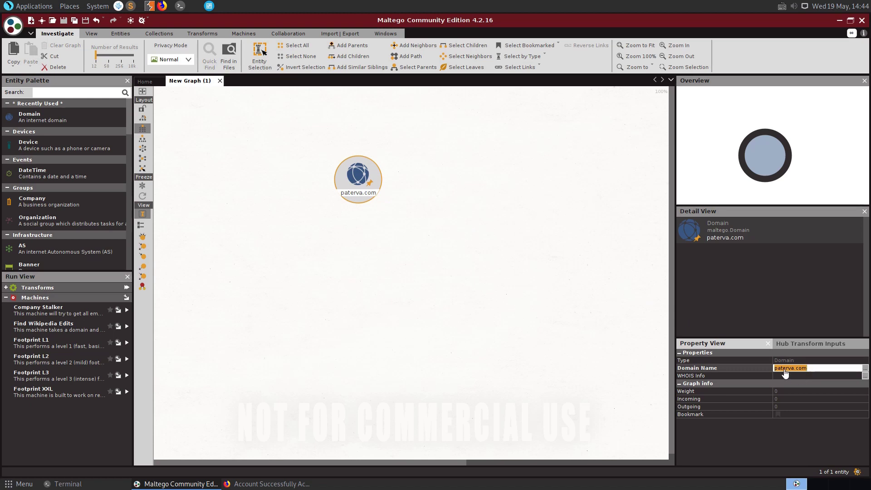
type("qub.ac.u")
Run To DNS Name (interesting) [Robtex] on qub.ac.uk, finding qsistest.qub.ac.uk and webmail.qub.ac.uk.
type("k")
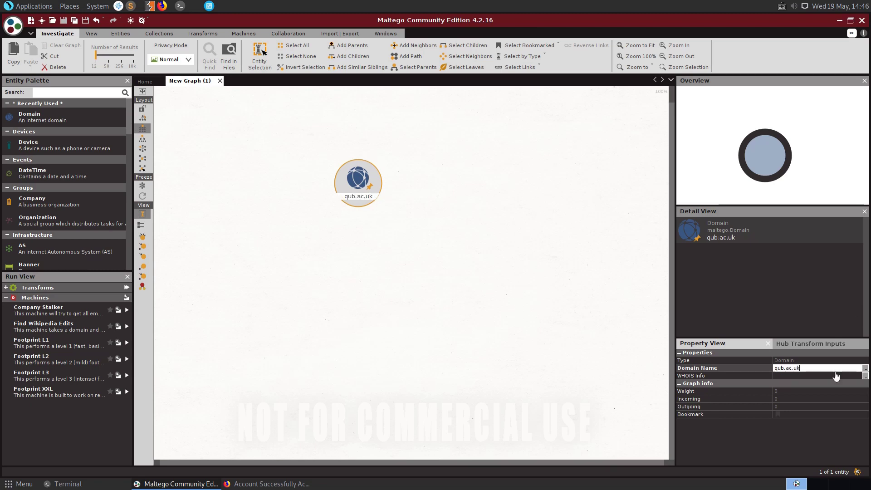
right_click(359, 185)
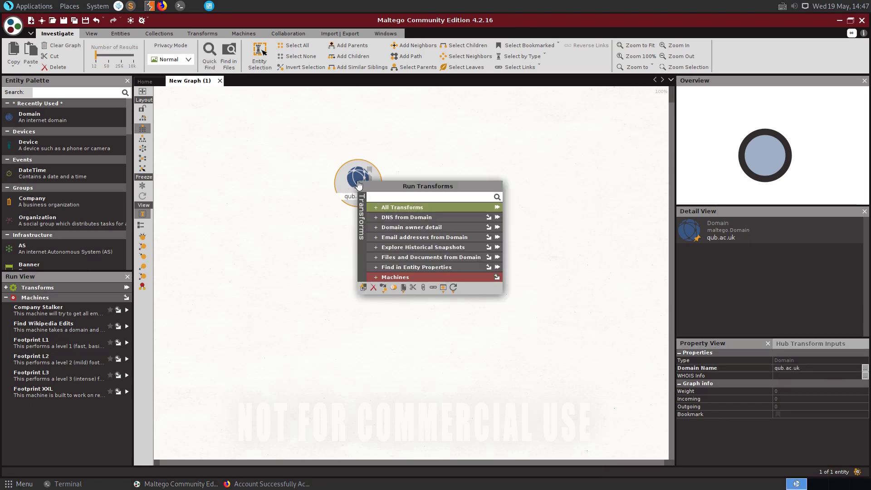
left_click(390, 197)
left_click(411, 218)
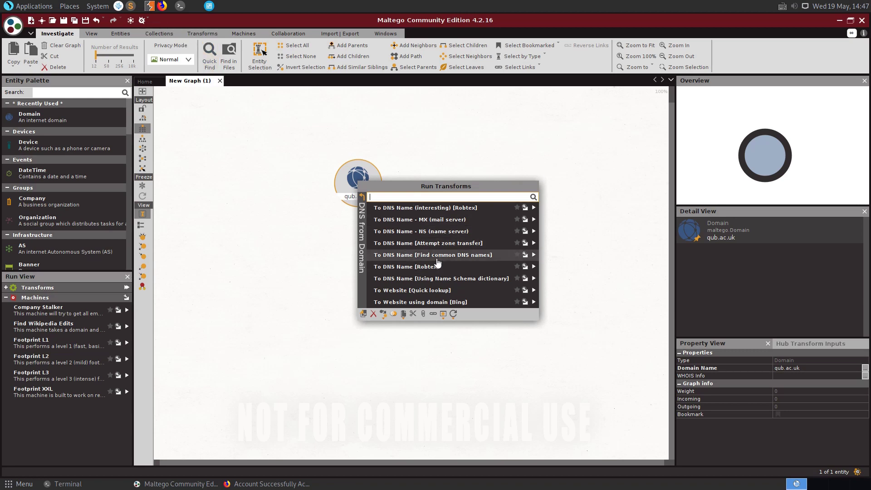
left_click(434, 209)
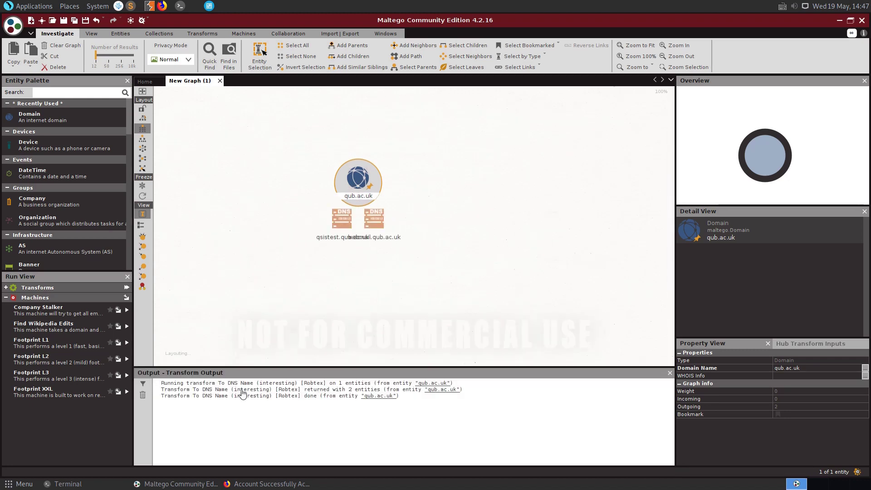
left_click(391, 266)
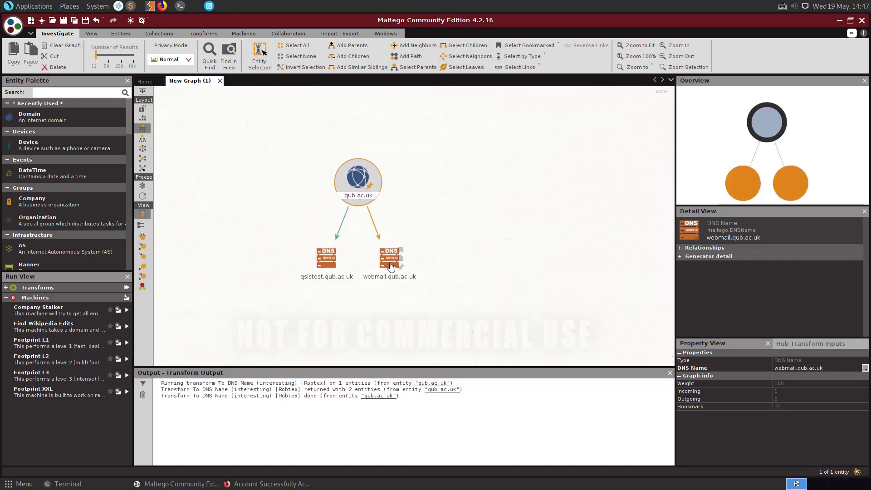
left_click(336, 266)
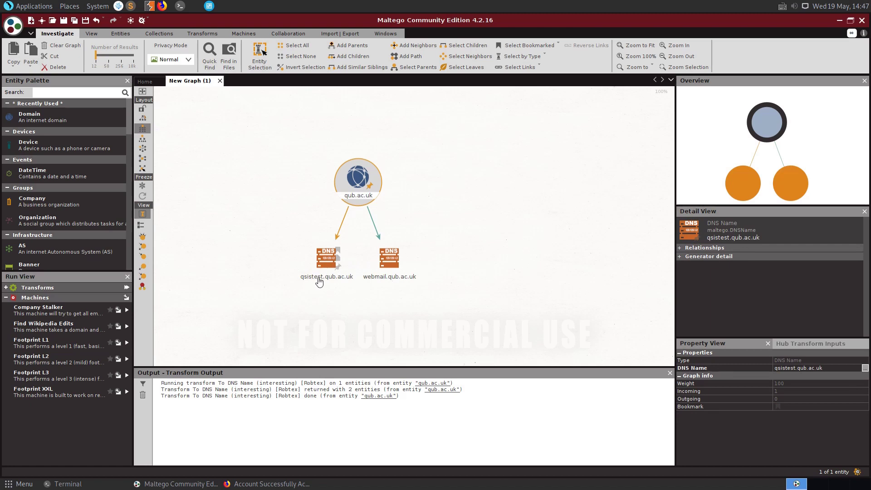
left_click(390, 272)
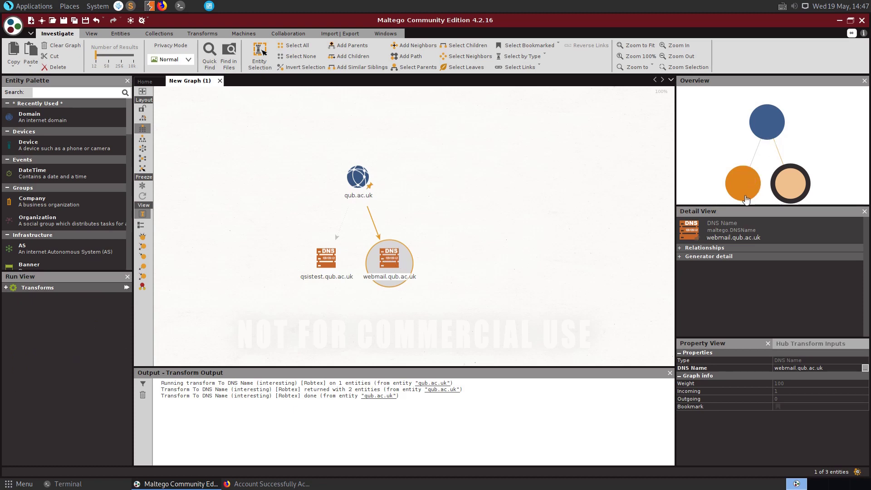
left_click(728, 171)
left_click_drag(716, 156, 745, 159)
scroll(361, 214, "up", 3)
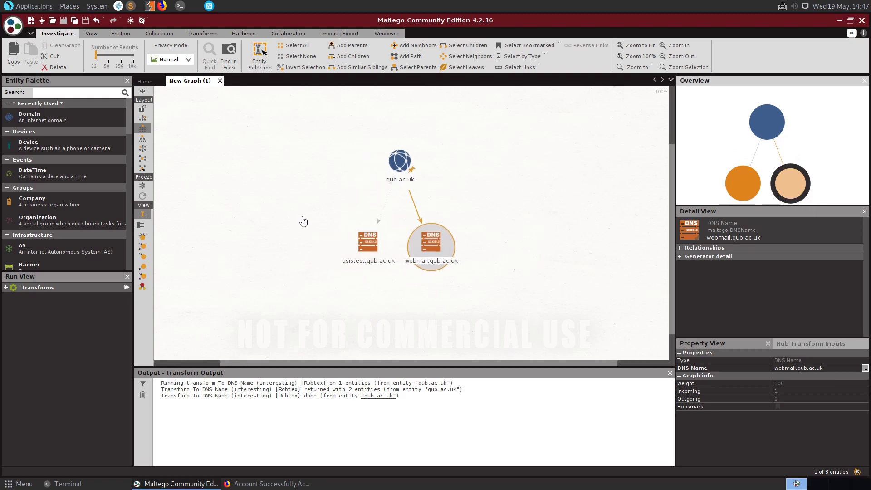
scroll(360, 214, "down", 5)
scroll(380, 220, "up", 3)
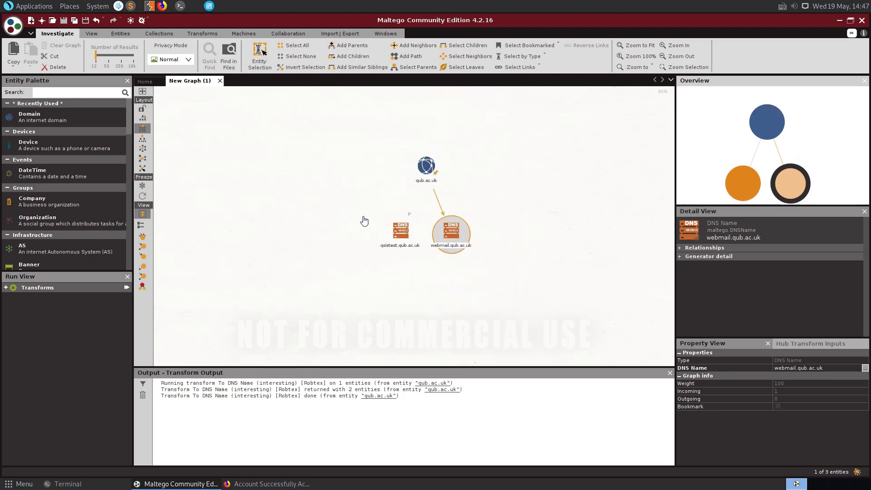
scroll(484, 242, "down", 2)
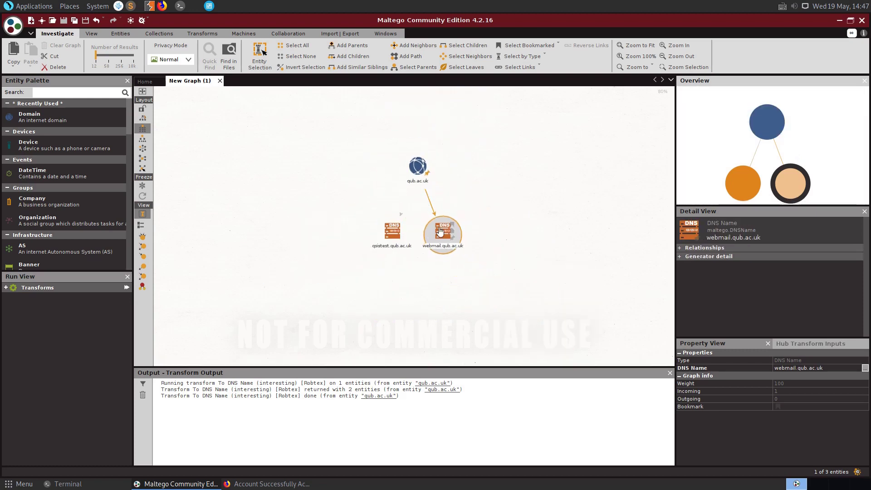
left_click(442, 235)
scroll(22, 200, "down", 5)
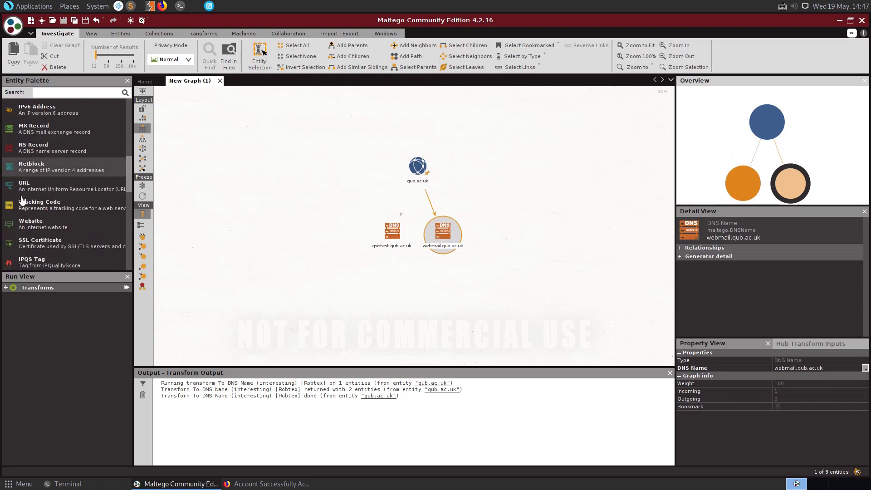
scroll(58, 194, "down", 10)
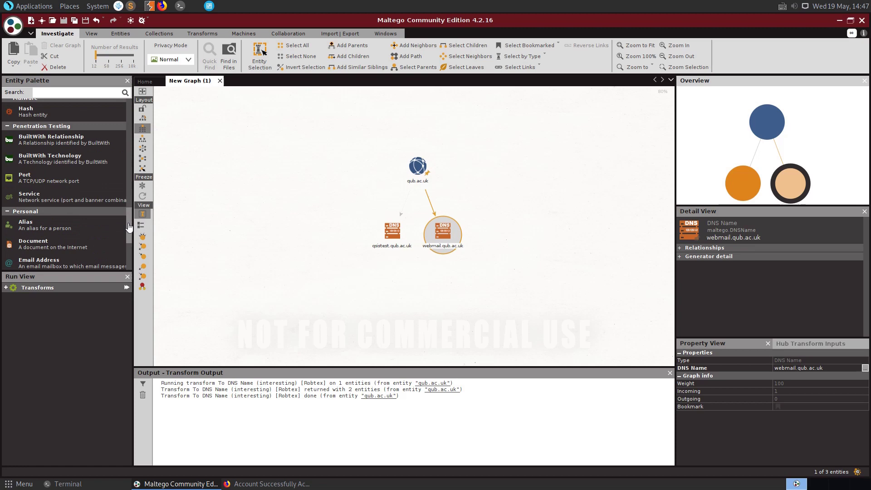
scroll(128, 227, "down", 3)
scroll(68, 191, "up", 4)
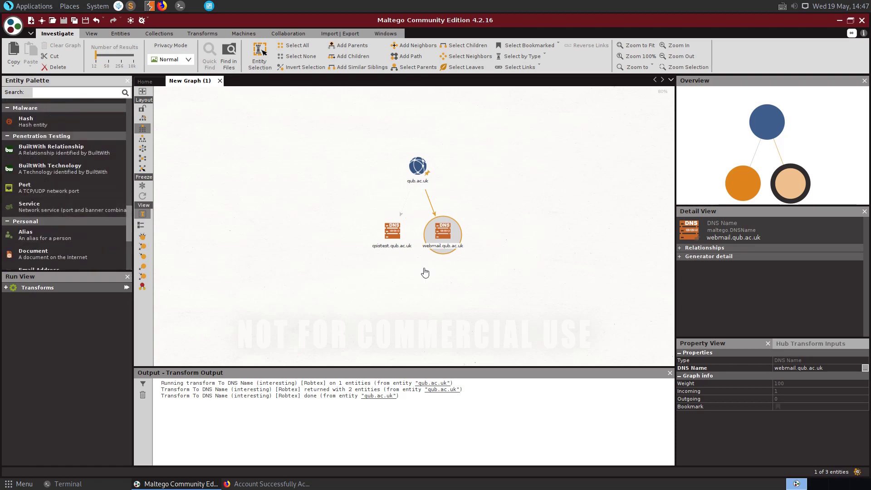
Resolve webmail.qub.ac.uk with To IP Address [DNS] and select the new 143.117.143.62 node.
right_click(441, 240)
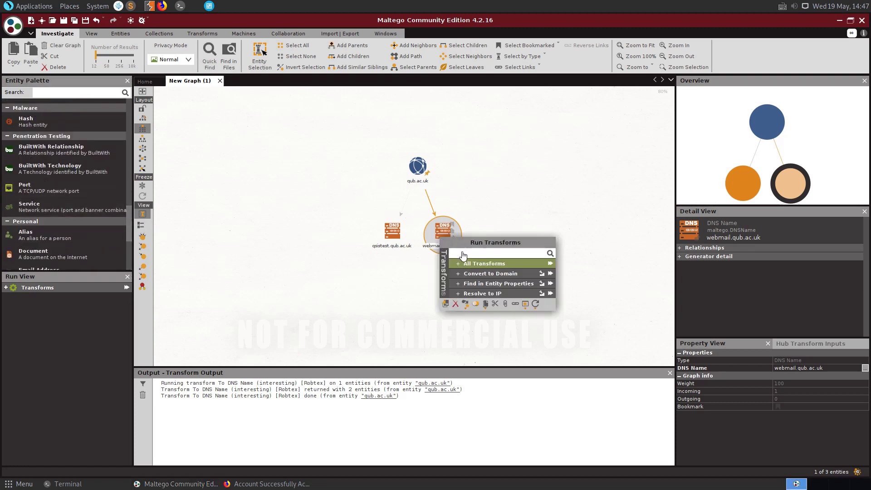
left_click(491, 264)
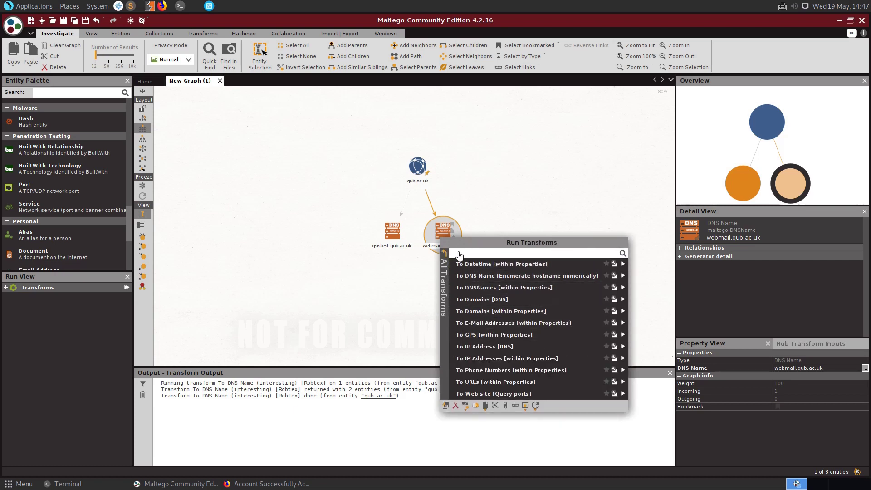
left_click(444, 253)
left_click(487, 295)
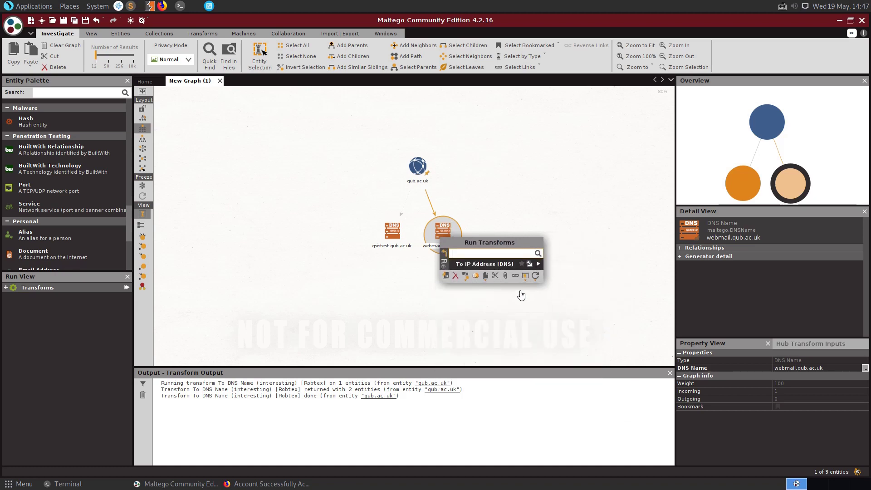
left_click(488, 265)
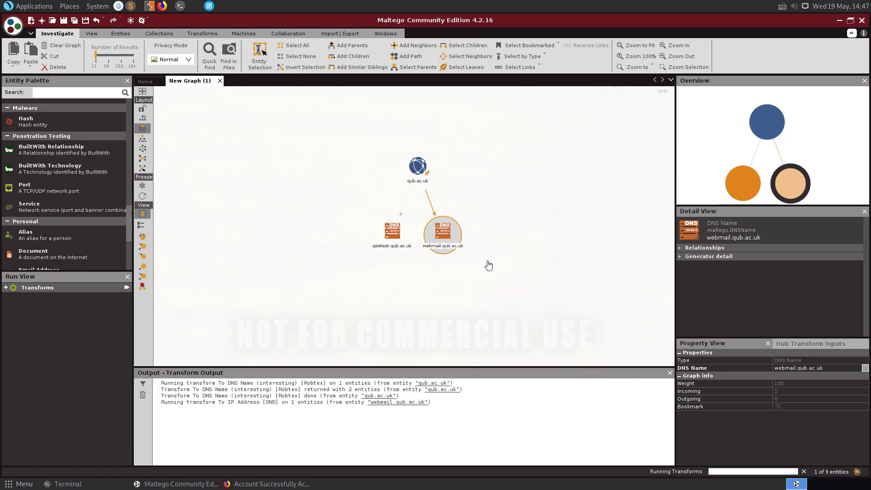
left_click(441, 303)
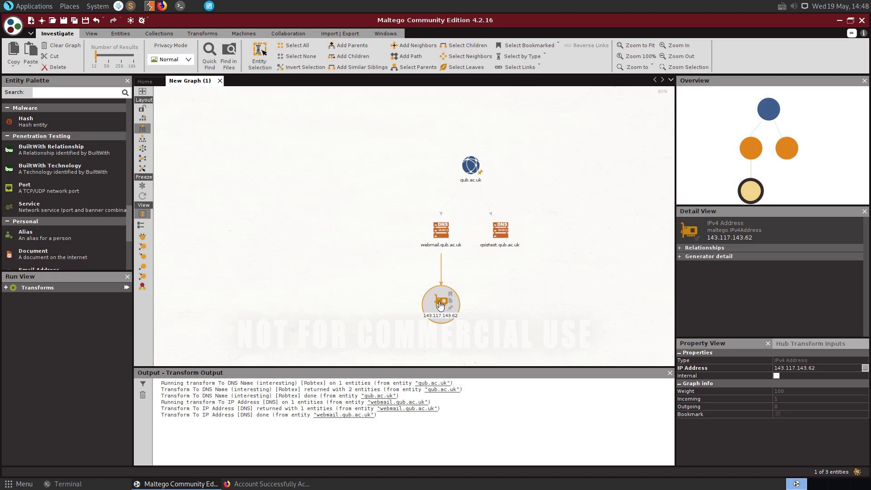
Run To Email address [From whois info] on the IP node 143.117.143.62.
right_click(442, 304)
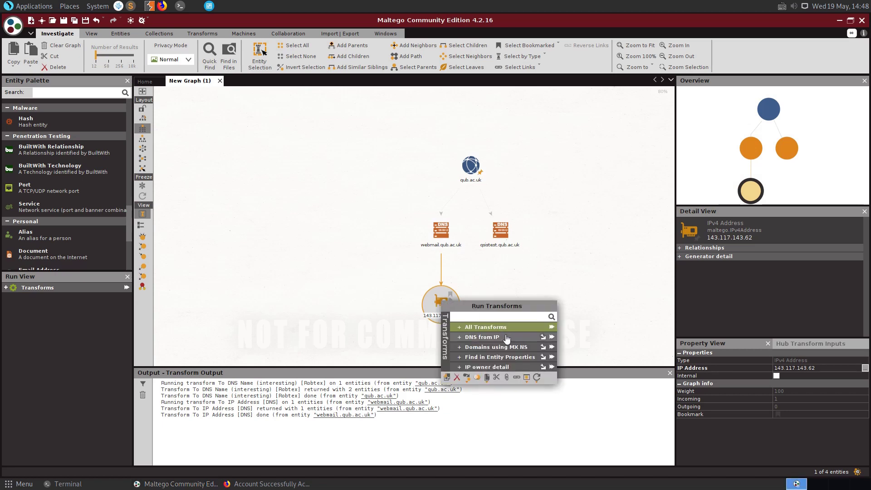
left_click(492, 367)
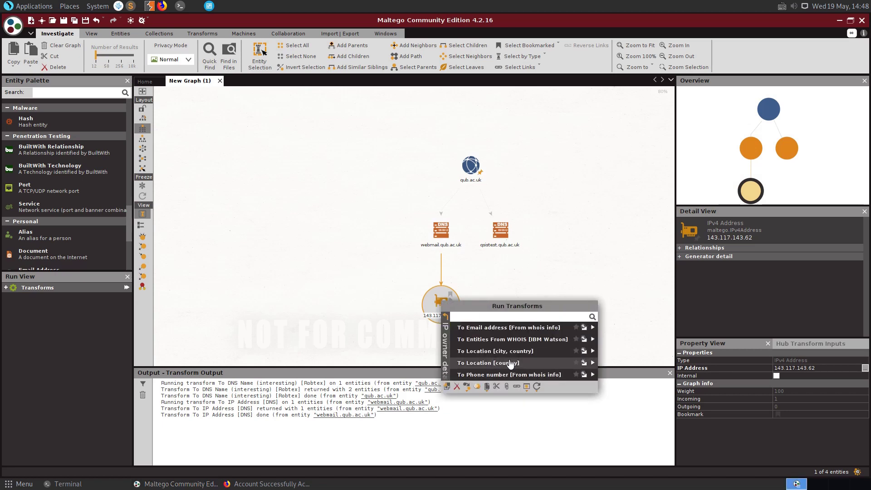
left_click(499, 329)
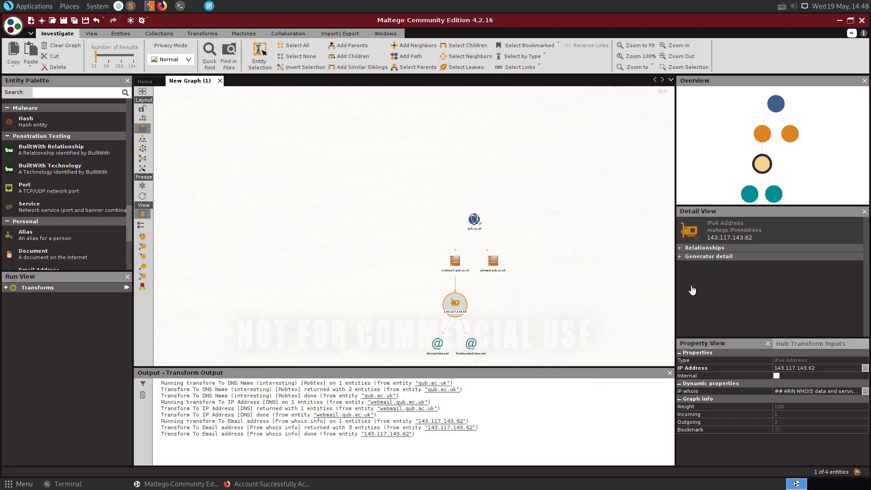
Inspect one of the two new ripe.net whois email nodes, then clear the selection.
left_click(396, 236)
scroll(375, 253, "up", 5)
scroll(534, 239, "down", 5)
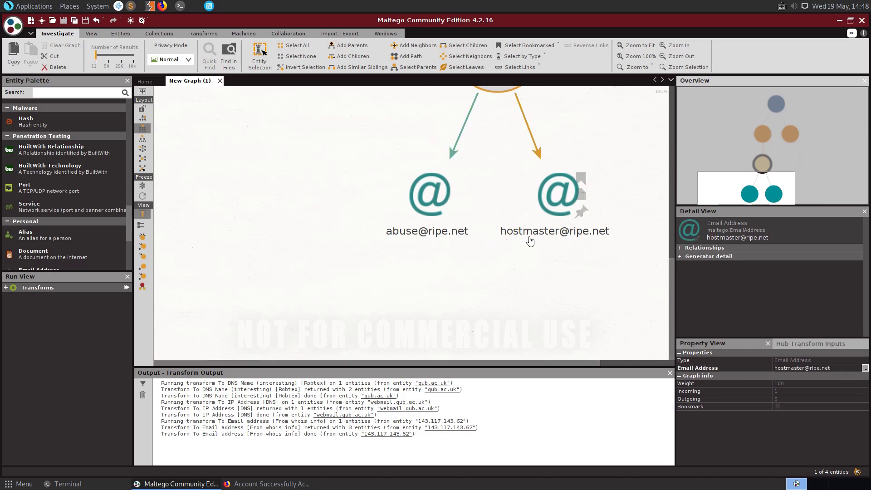
left_click_drag(583, 151, 531, 211)
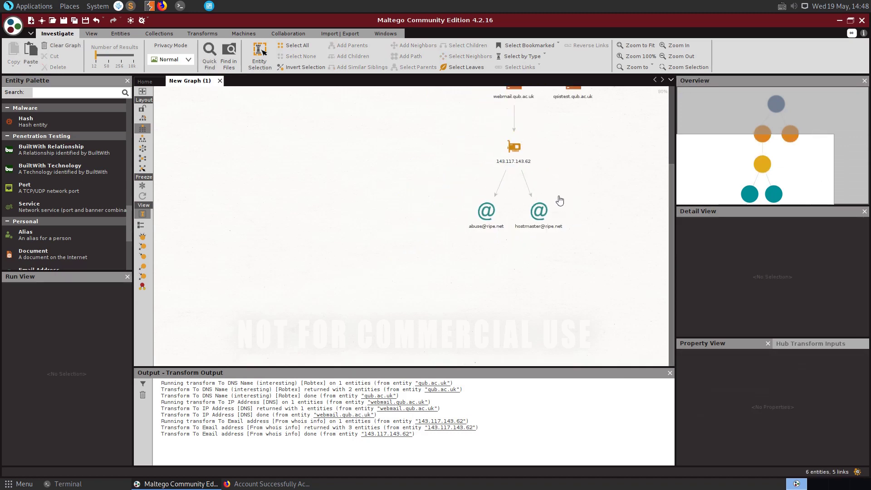
scroll(558, 199, "up", 1)
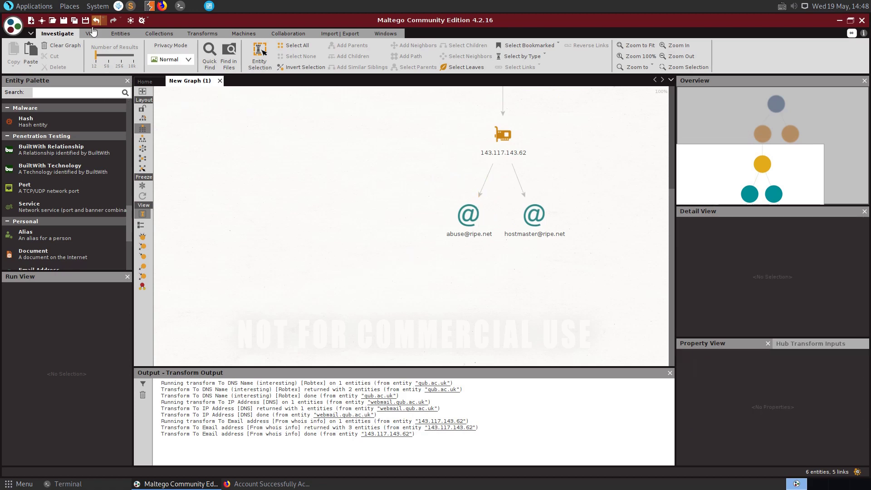
Look over the View and Entities ribbon options and create New Graph (2).
scroll(66, 159, "up", 3)
scroll(67, 159, "up", 10)
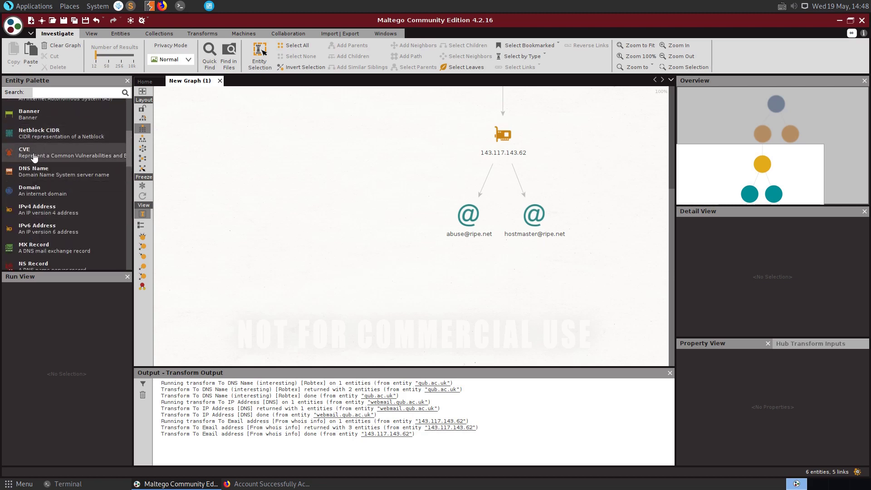
scroll(50, 164, "up", 3)
scroll(71, 167, "up", 3)
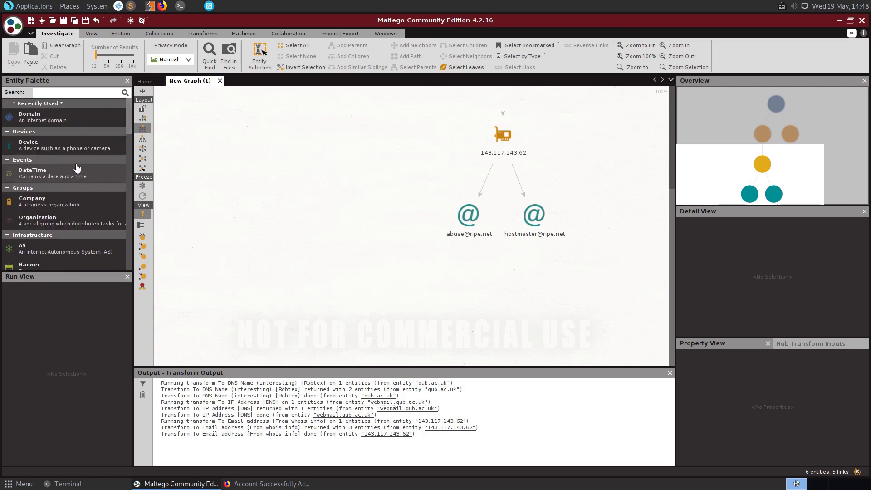
left_click(91, 34)
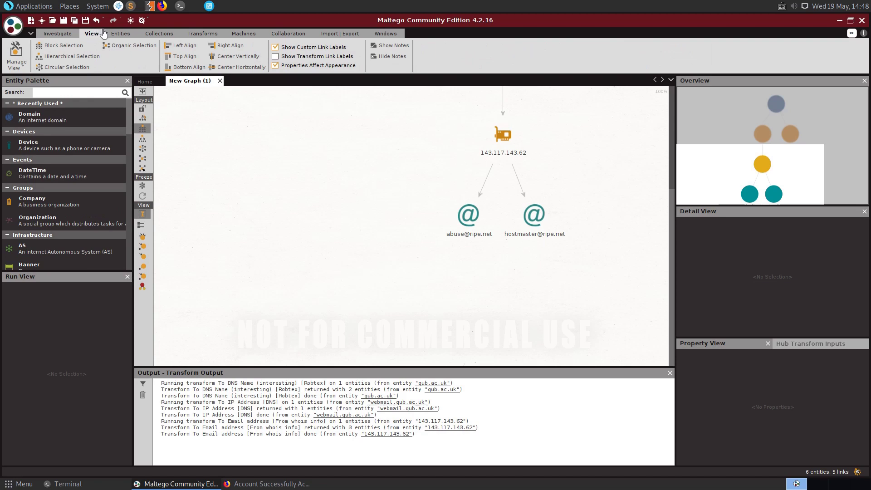
left_click(120, 33)
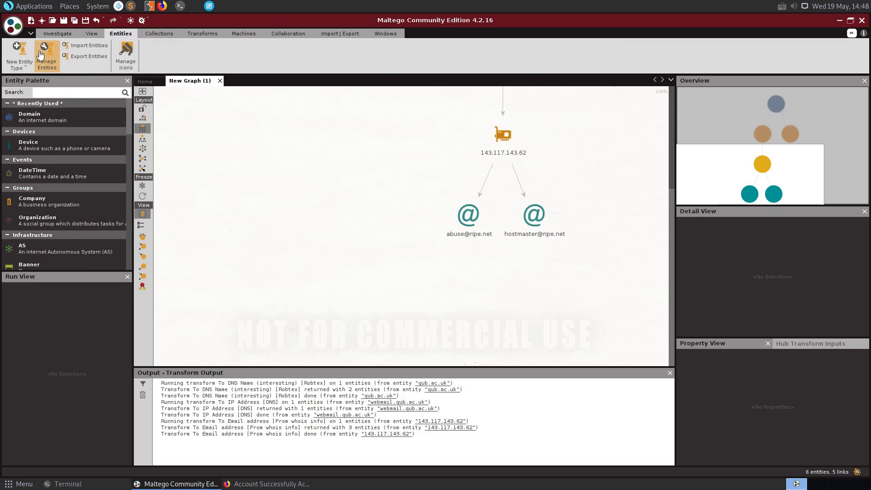
left_click(31, 20)
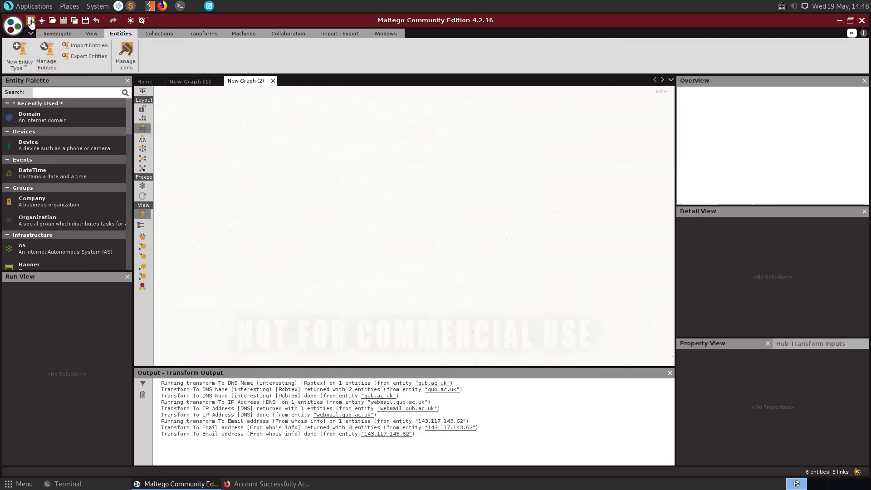
Open the Transform Hub page from the Transforms ribbon, then show the Machines options.
left_click(168, 35)
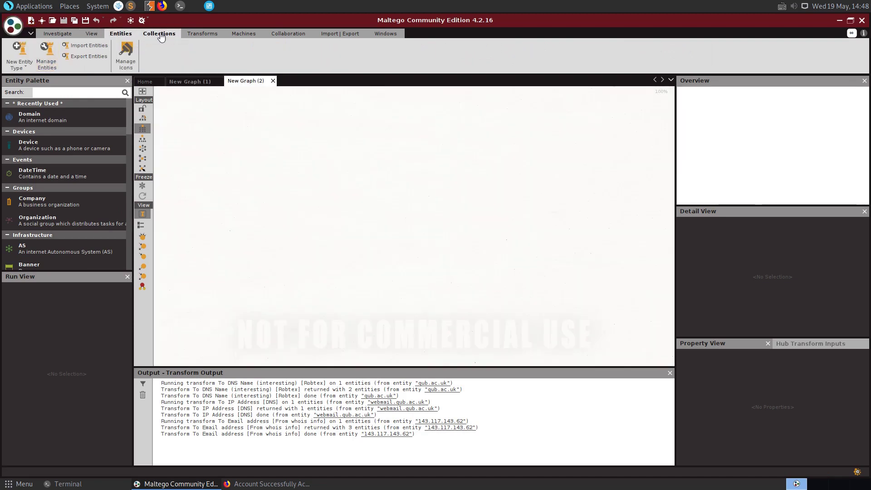
left_click(202, 35)
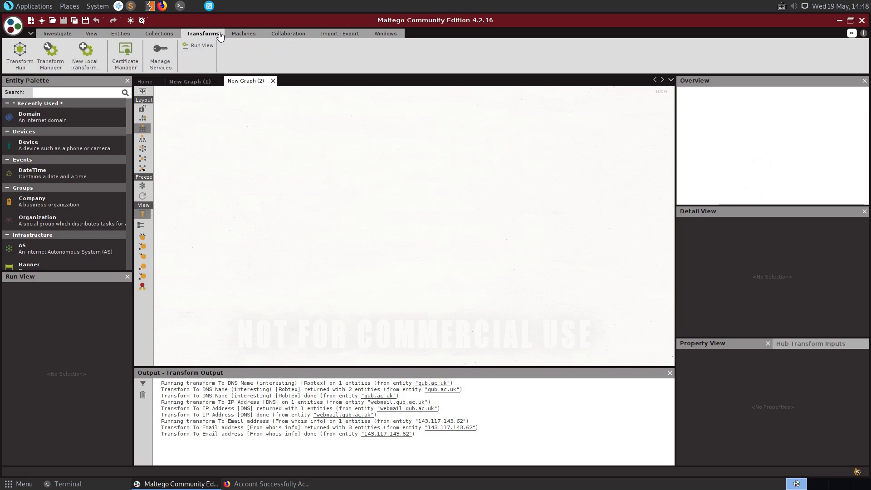
left_click(17, 60)
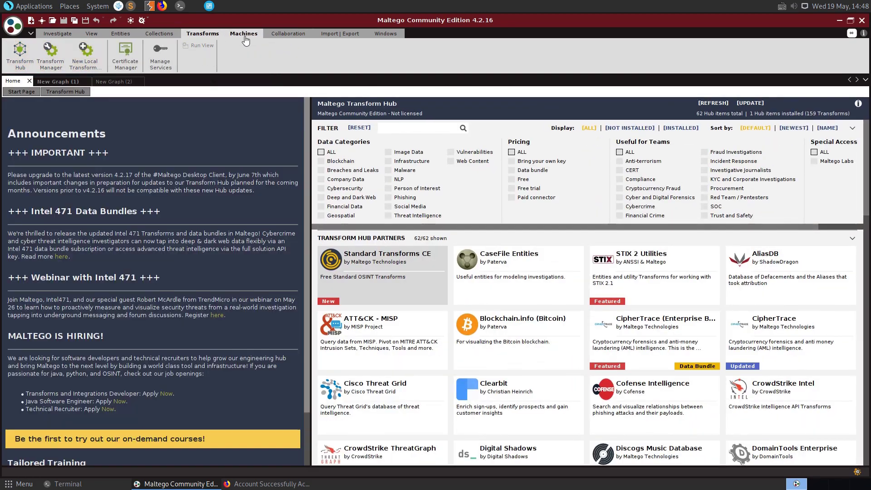
left_click(244, 37)
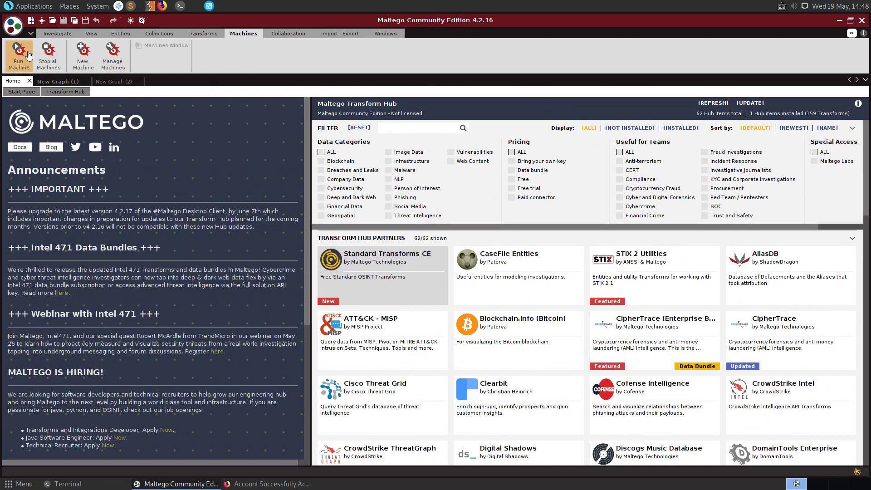
Run the Person - Email Address machine with the target email entered as Full Name.
left_click(20, 55)
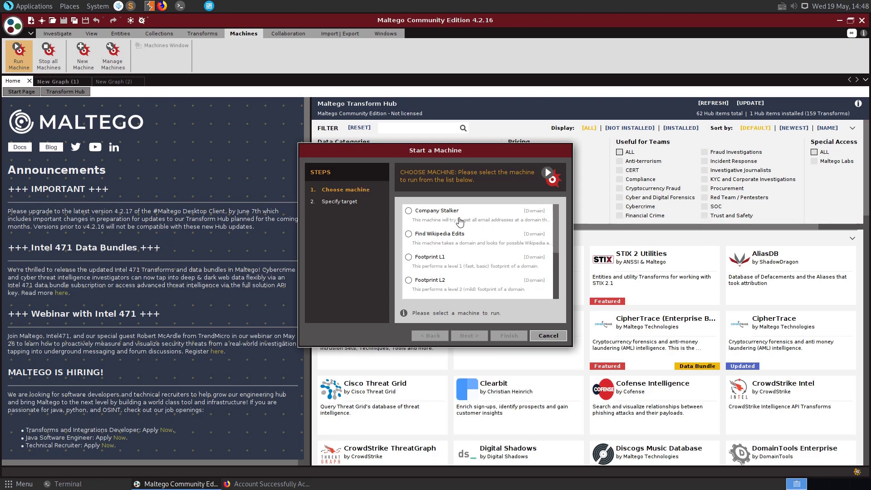
scroll(467, 231, "down", 3)
scroll(468, 231, "up", 3)
scroll(497, 229, "down", 2)
scroll(498, 228, "up", 2)
scroll(497, 229, "down", 3)
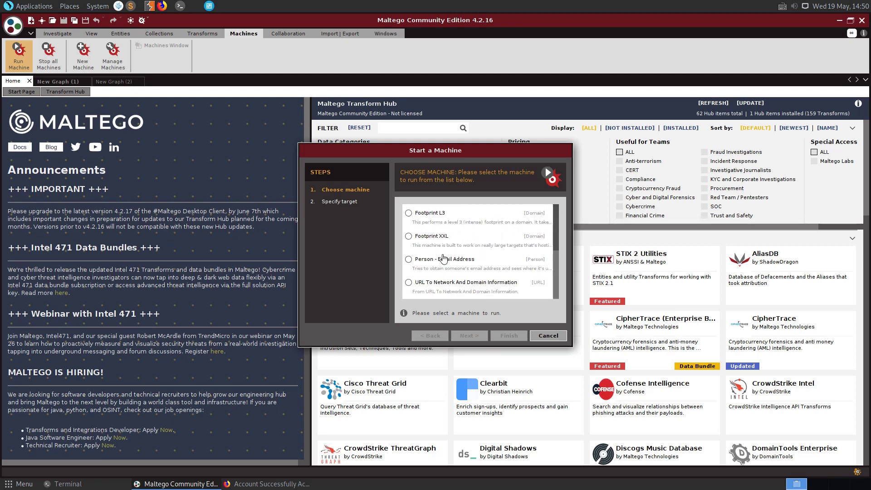
left_click(459, 260)
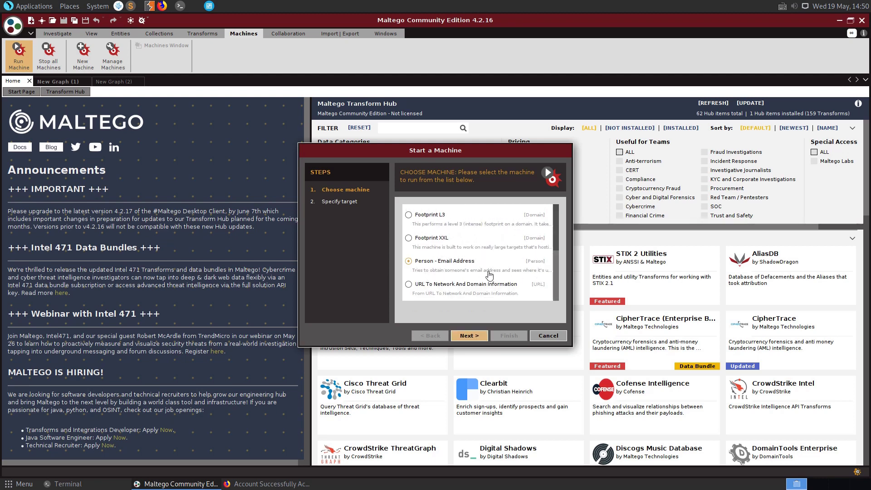
left_click(470, 337)
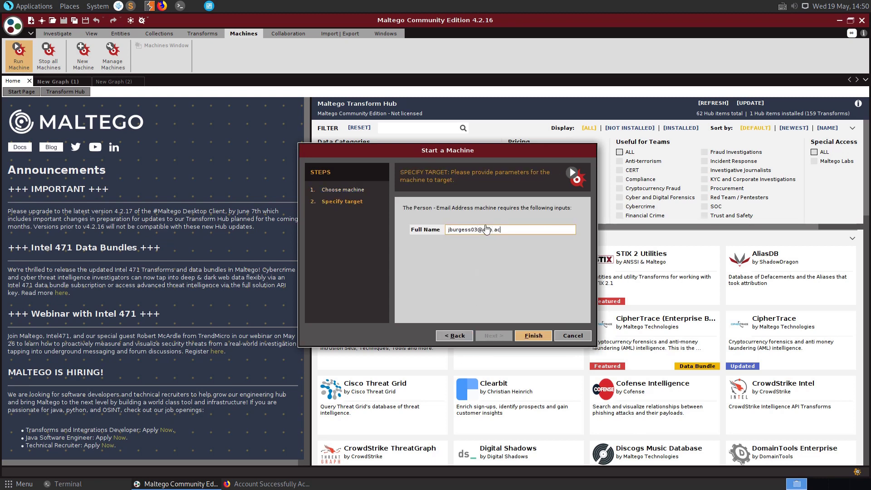
left_click(534, 335)
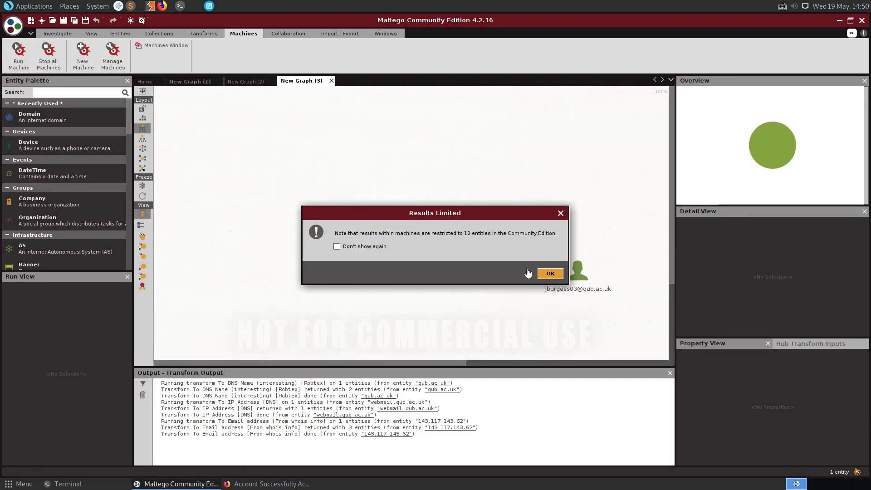
Acknowledge the Results Limited notice and run the machine with qub.ac.uk as Domain/TLD.
left_click(549, 275)
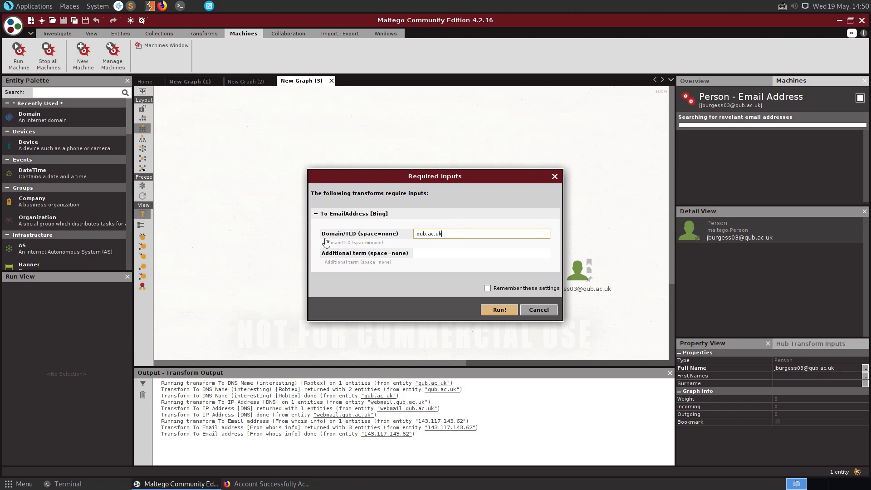
left_click(500, 305)
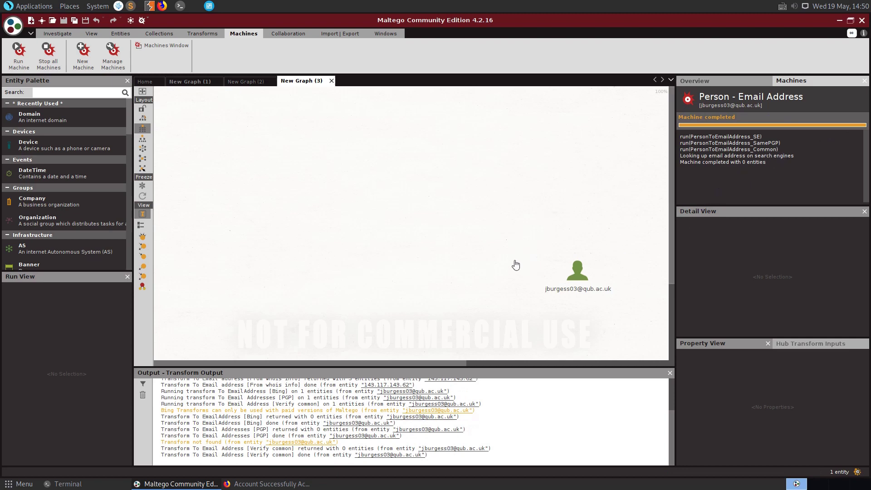
scroll(518, 243, "down", 2)
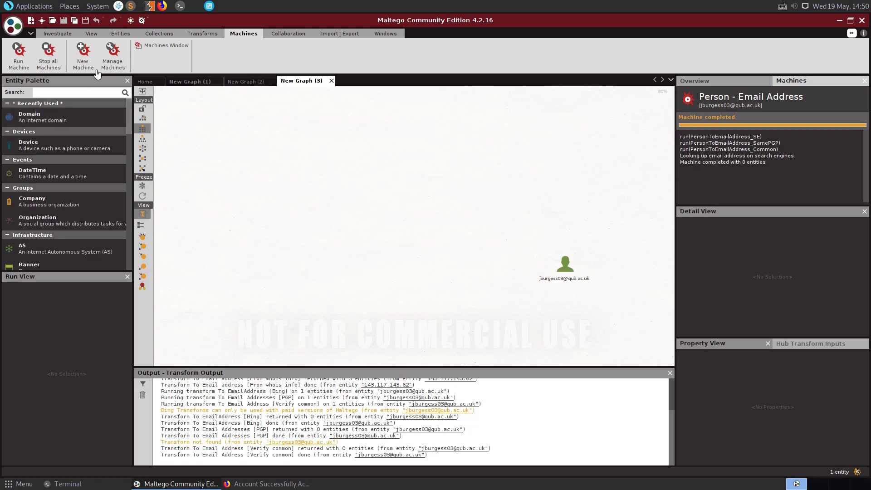
Launch the Company Stalker machine on the domain qub.ac.uk.
left_click(18, 56)
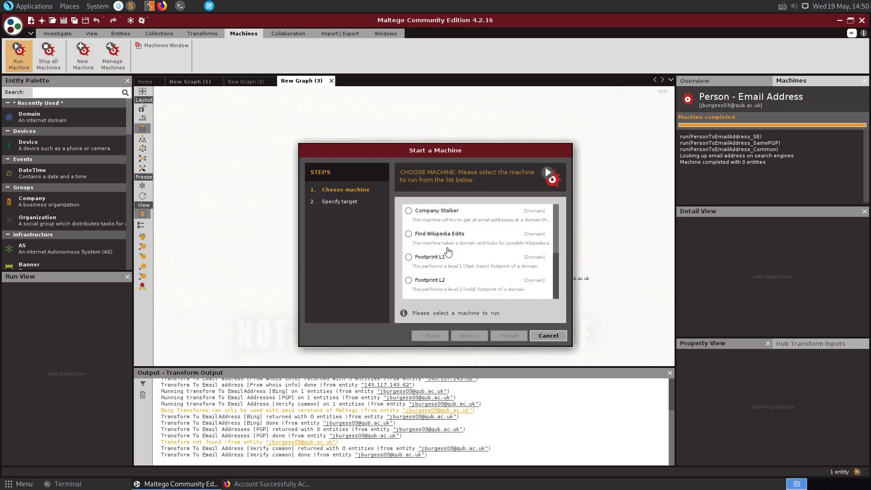
left_click(430, 215)
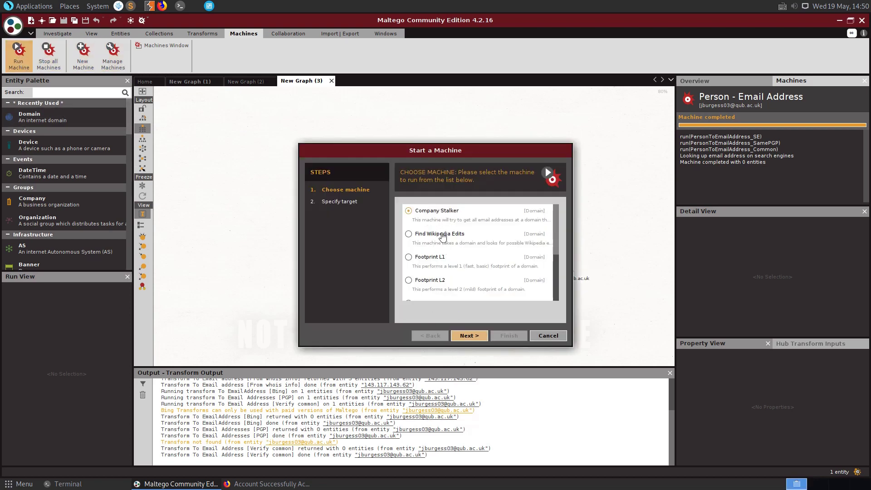
left_click(461, 334)
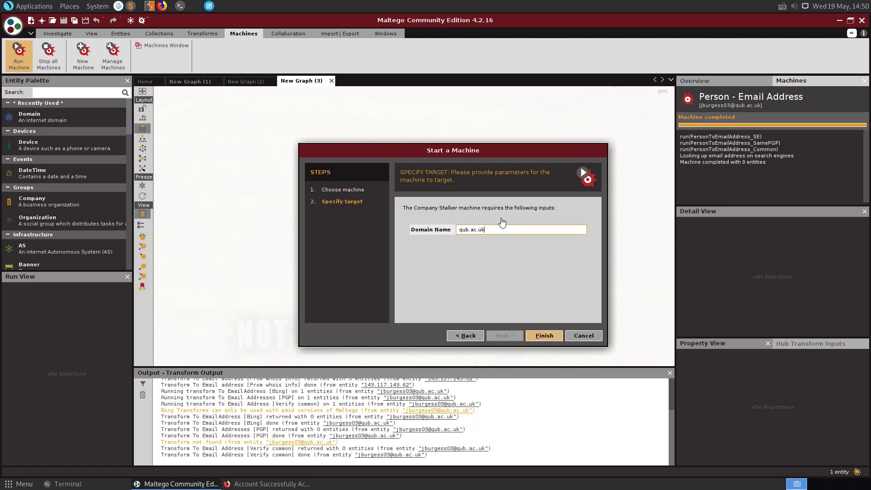
left_click(546, 337)
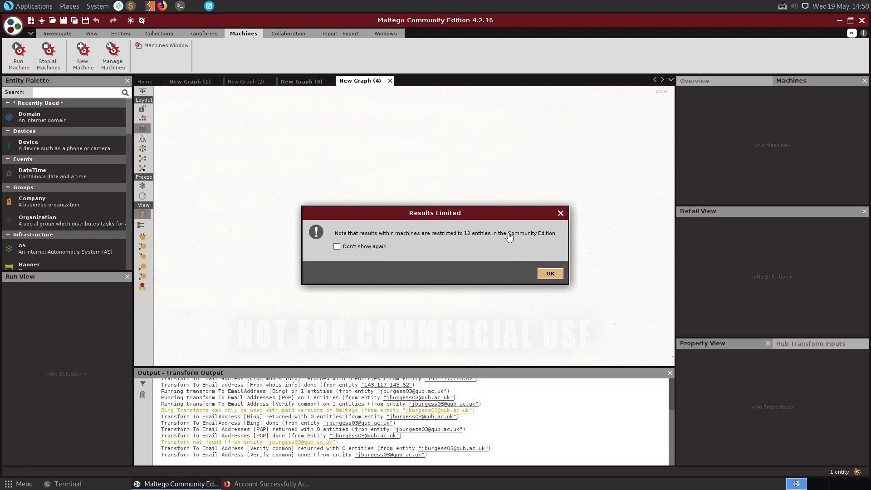
Dismiss the Results Limited notice and inspect the 12 email nodes Company Stalker found.
left_click(550, 273)
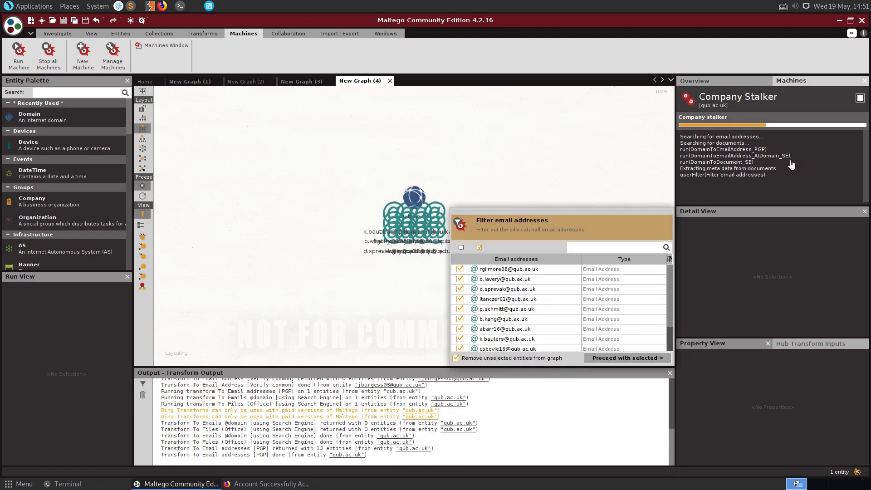
scroll(529, 338, "up", 1)
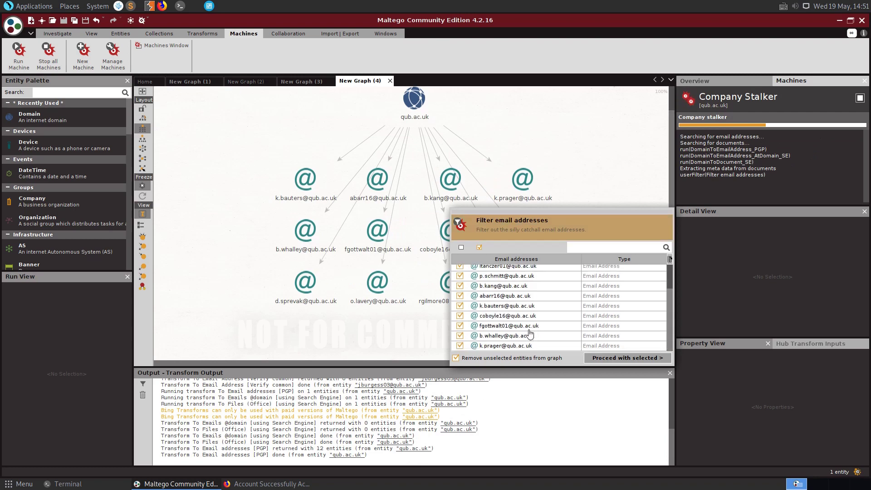
scroll(529, 340, "down", 1)
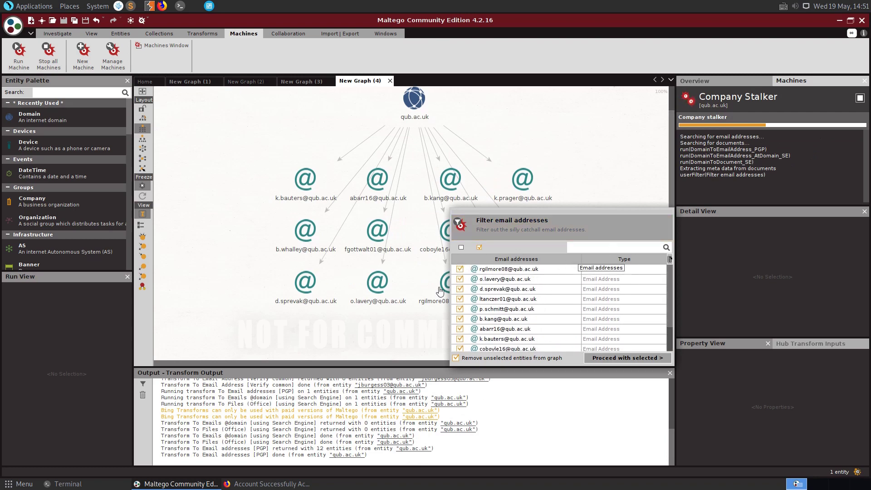
left_click(377, 230)
left_click(591, 186)
Move the email filter dialog aside and close New Graph (4) without saving.
left_click_drag(614, 214, 421, 189)
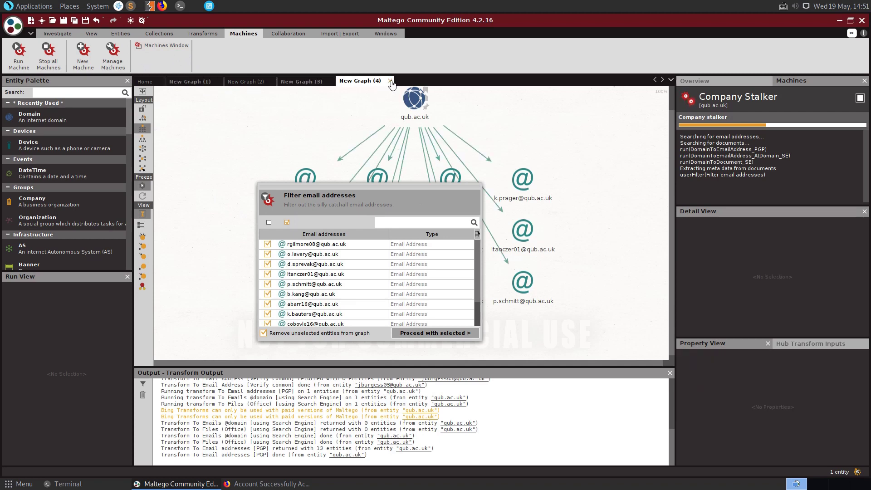
left_click(390, 81)
left_click(428, 277)
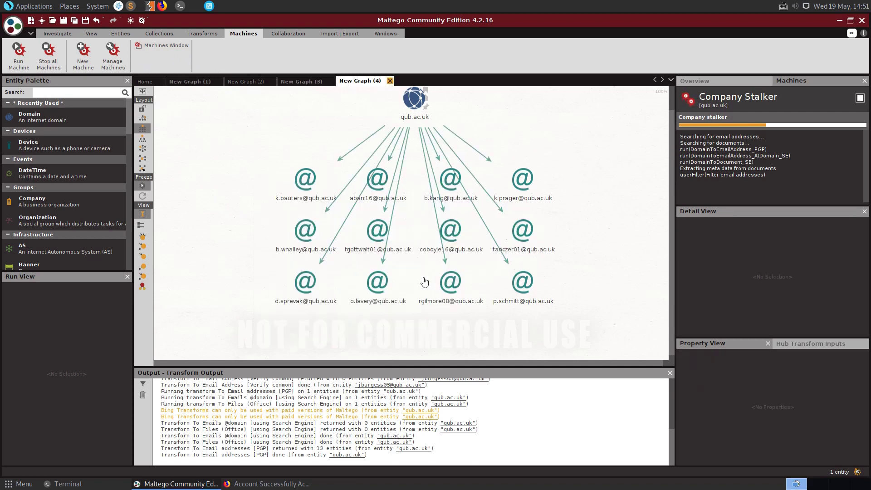
Discard New Graph (3) and install the Have I Been Pwned? transforms from the Transform Hub.
left_click(331, 81)
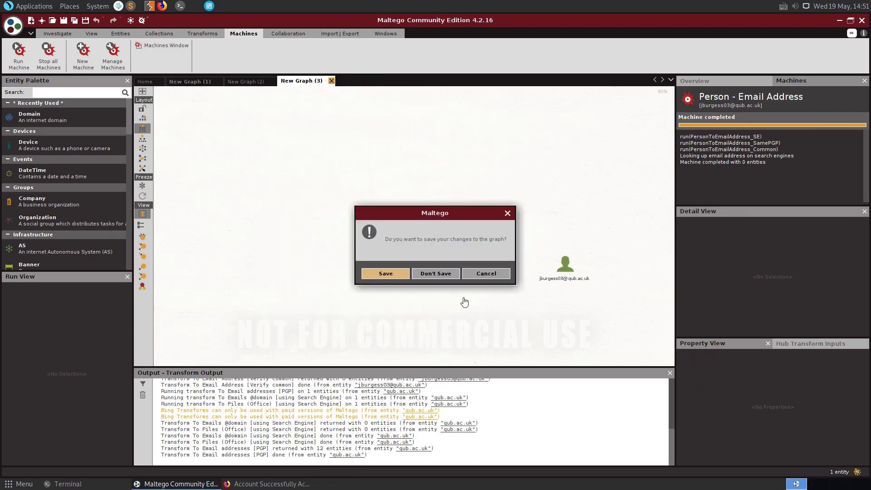
left_click(427, 274)
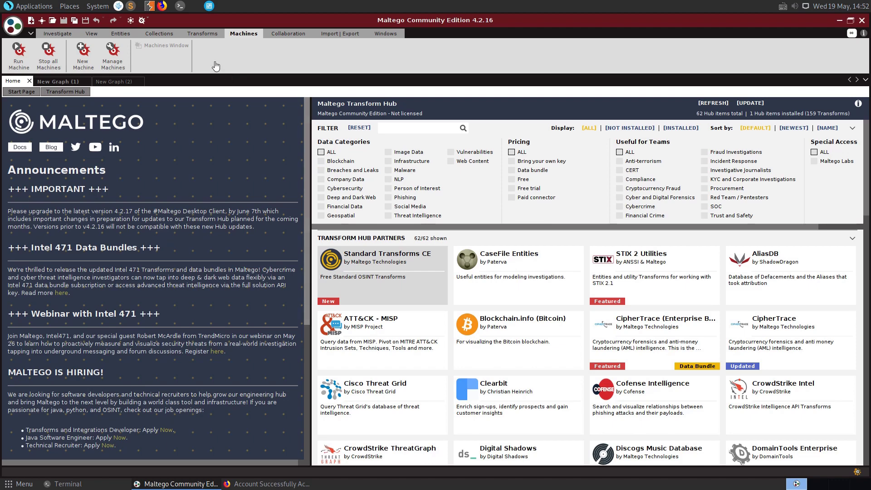
left_click(203, 34)
scroll(499, 327, "down", 5)
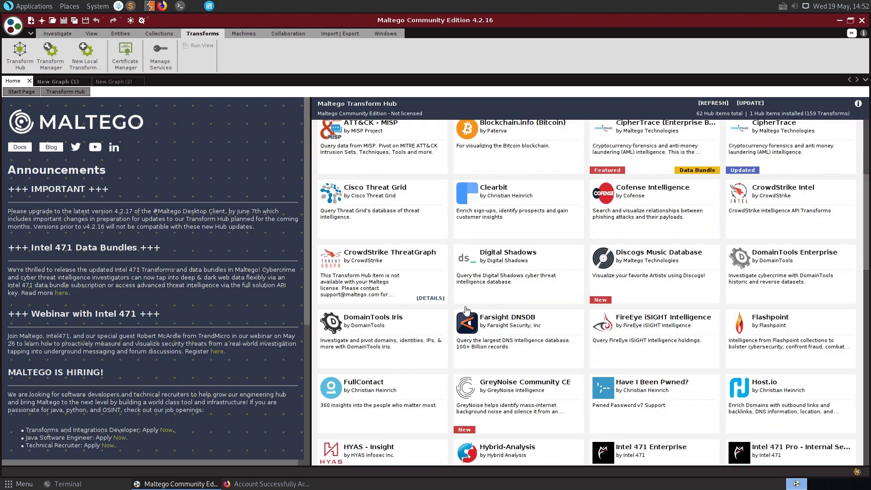
scroll(494, 288, "down", 3)
scroll(495, 293, "down", 5)
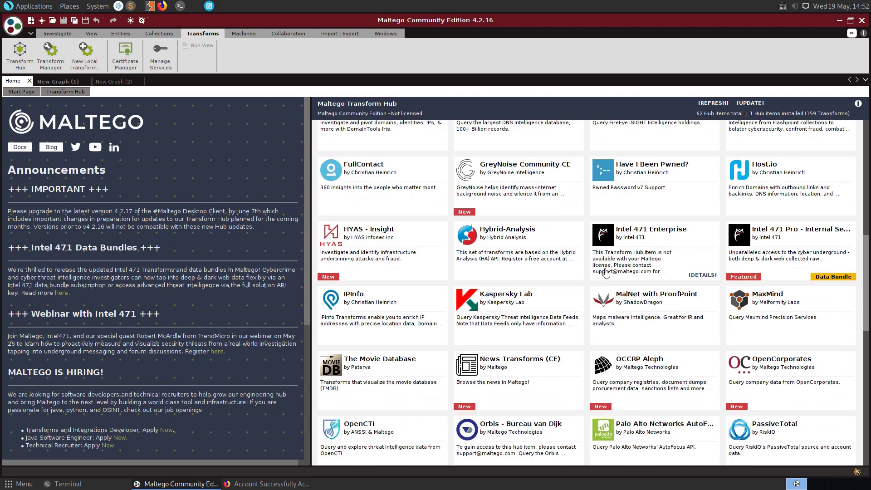
scroll(609, 278, "up", 3)
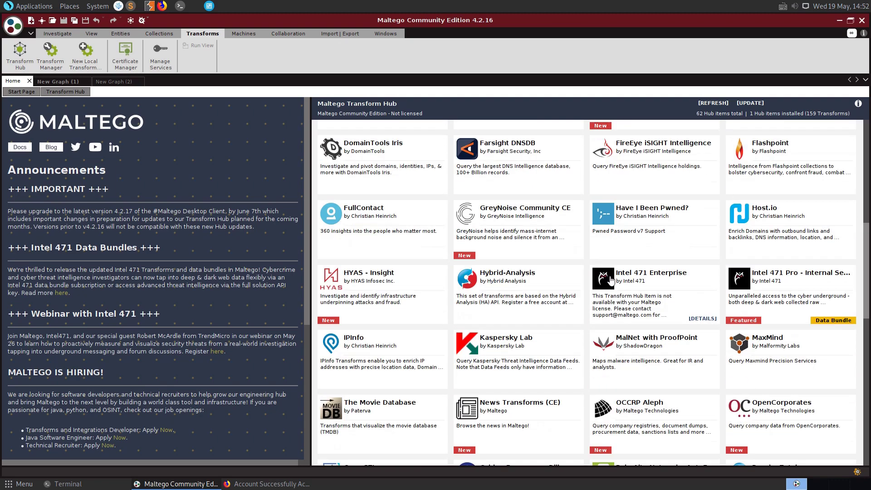
left_click(701, 254)
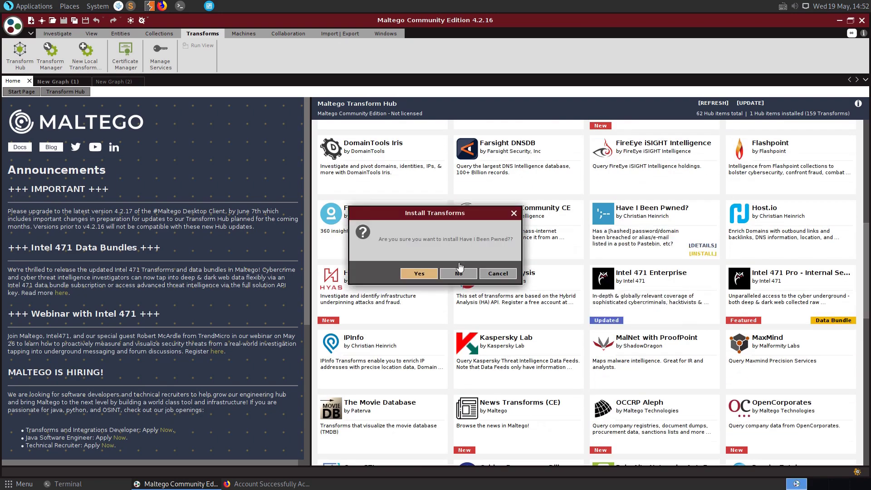
left_click(416, 273)
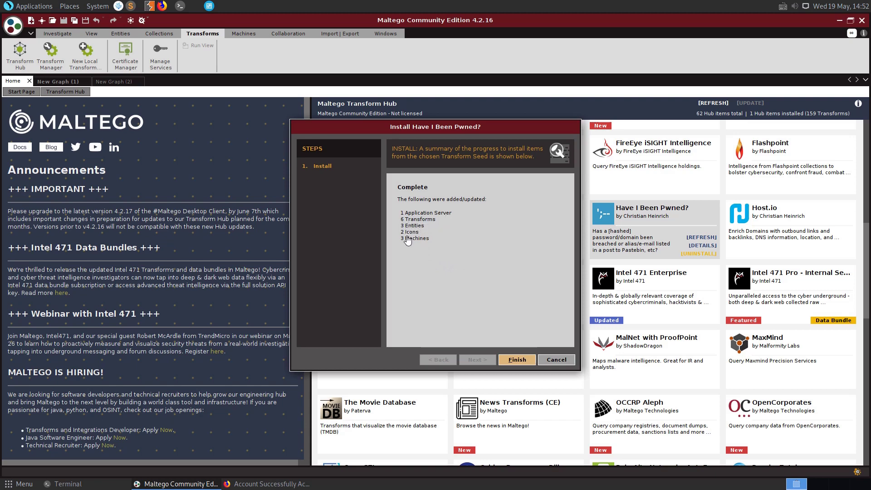
left_click(518, 359)
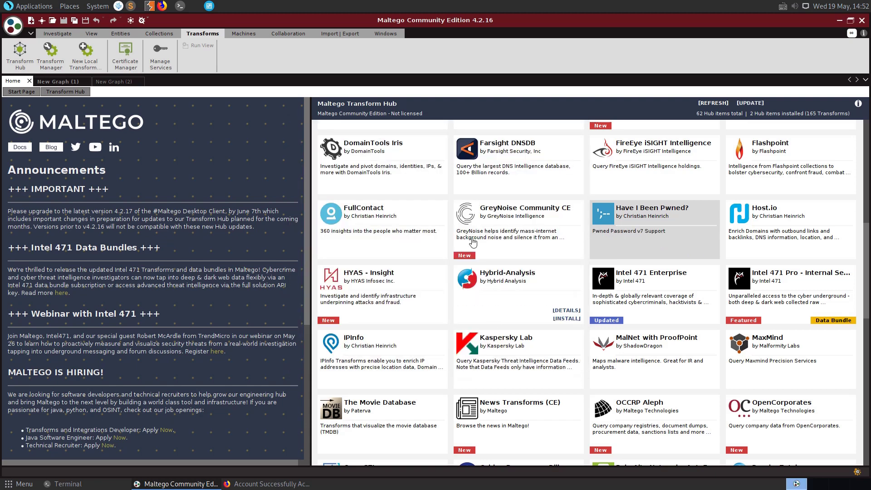
left_click(252, 35)
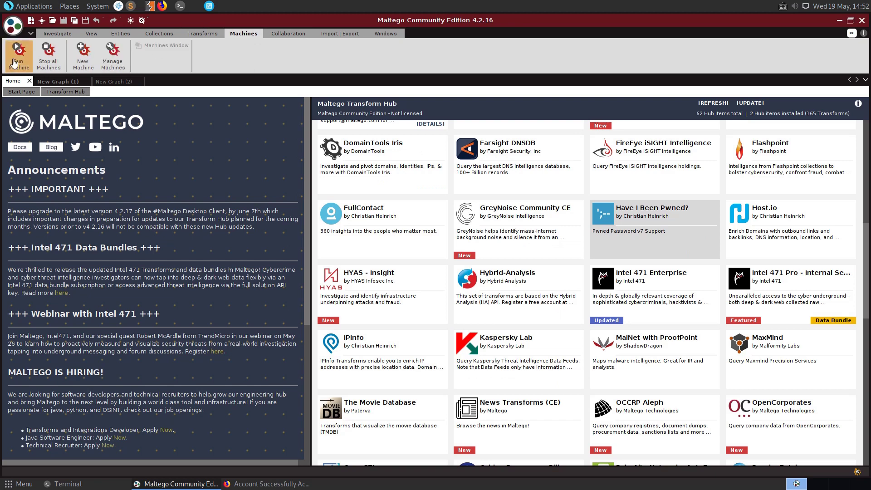
left_click(19, 57)
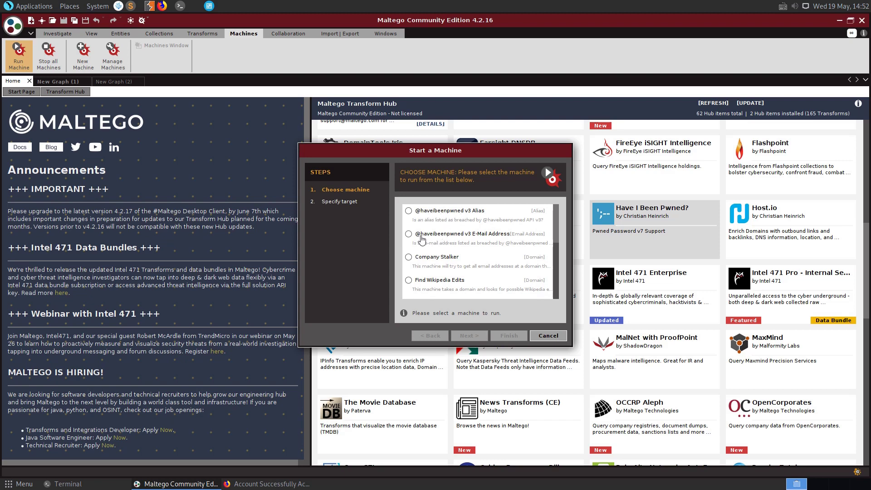
scroll(430, 245, "down", 3)
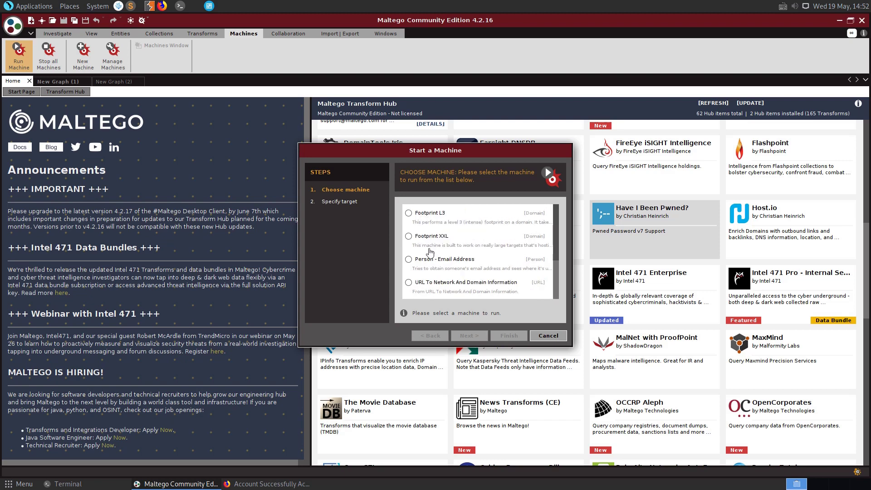
scroll(431, 252, "up", 3)
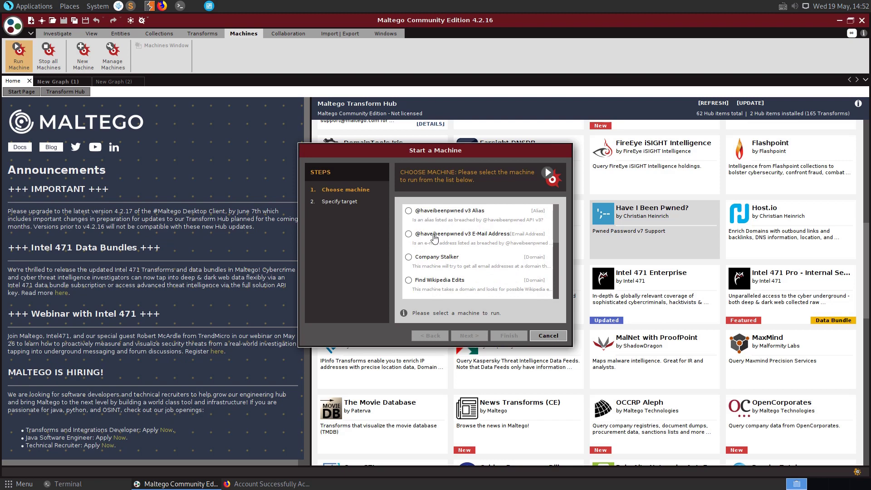
left_click(435, 238)
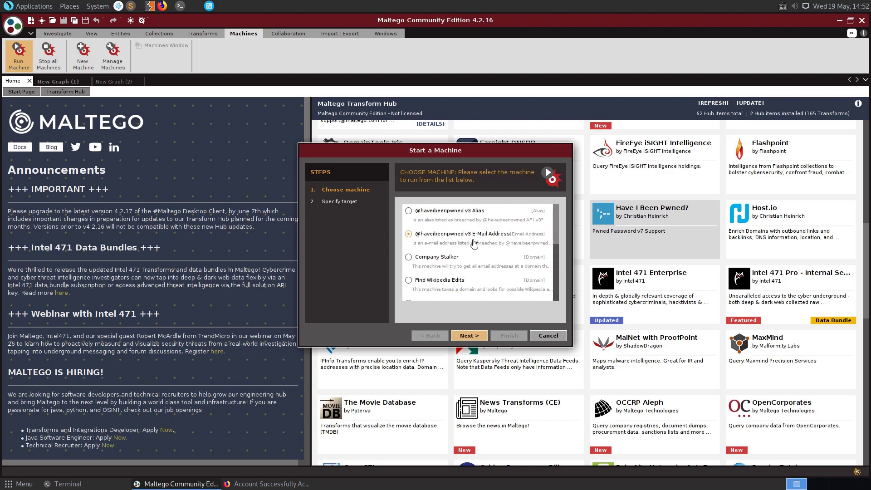
left_click(470, 336)
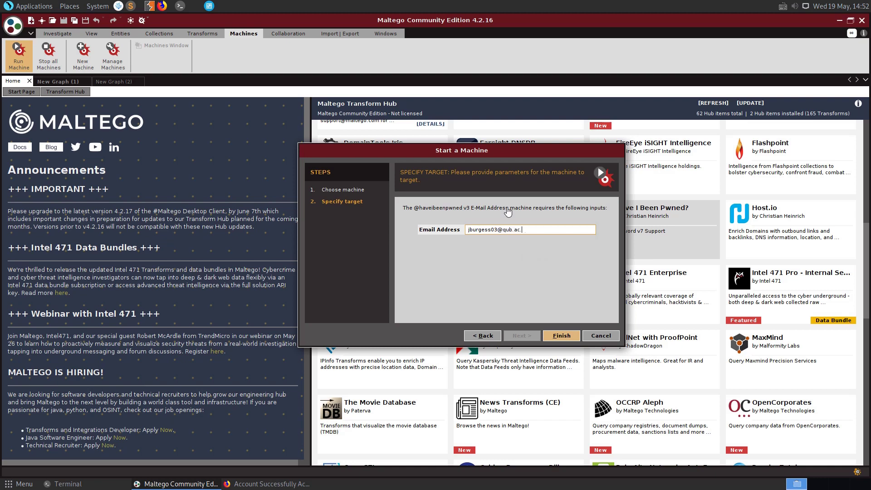
left_click(553, 334)
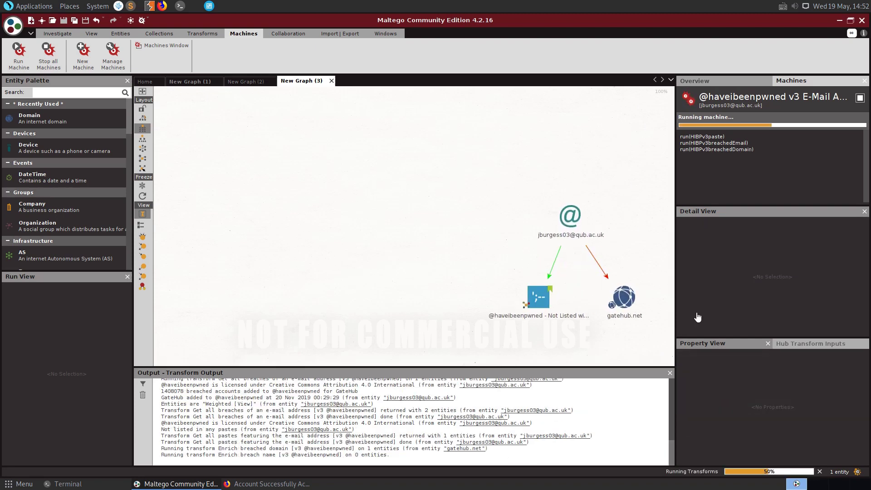
Inspect the Not Listed within Pastes result and the gatehub.net breach details.
left_click(538, 303)
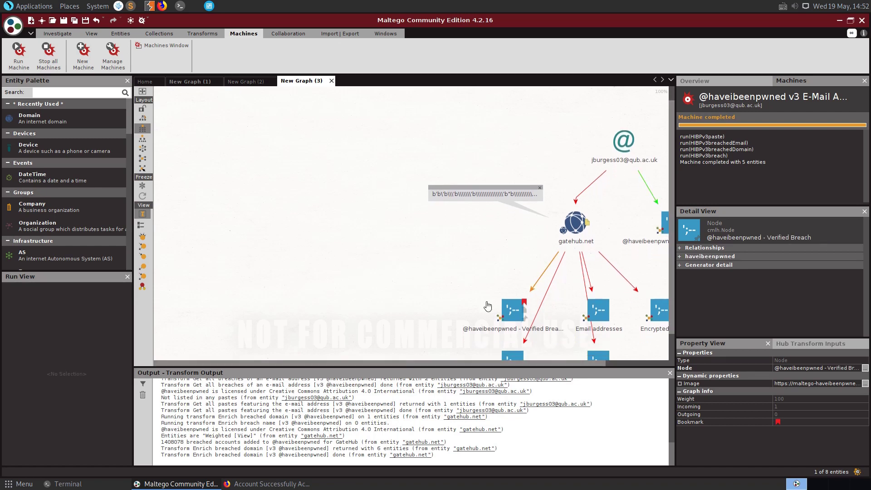
scroll(623, 315, "up", 1)
left_click(540, 218)
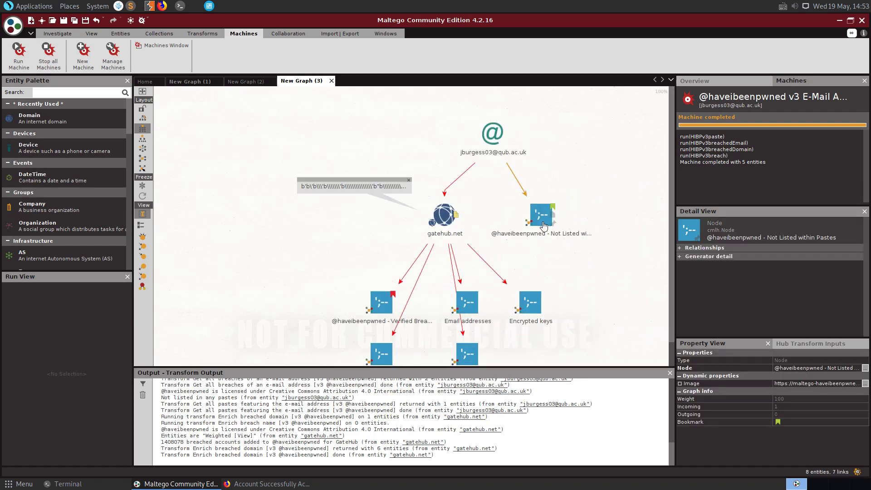
left_click(442, 219)
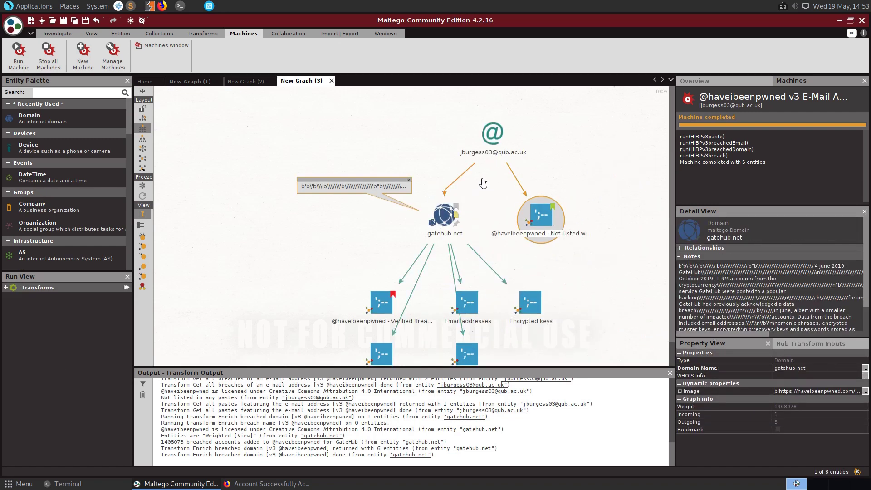
scroll(382, 275, "down", 2)
scroll(392, 291, "up", 2)
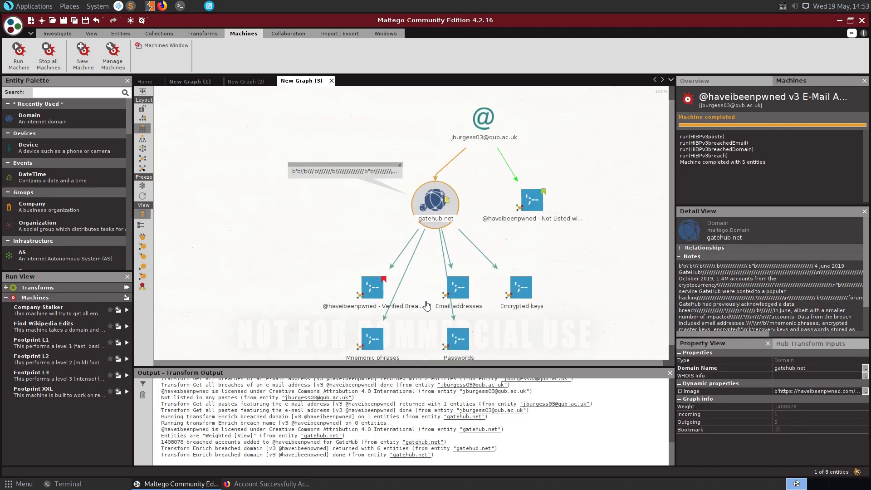
scroll(562, 319, "down", 1)
Inspect the Encrypted keys node and gatehub.net's Email addresses link, then reselect the Pastes result.
left_click(525, 297)
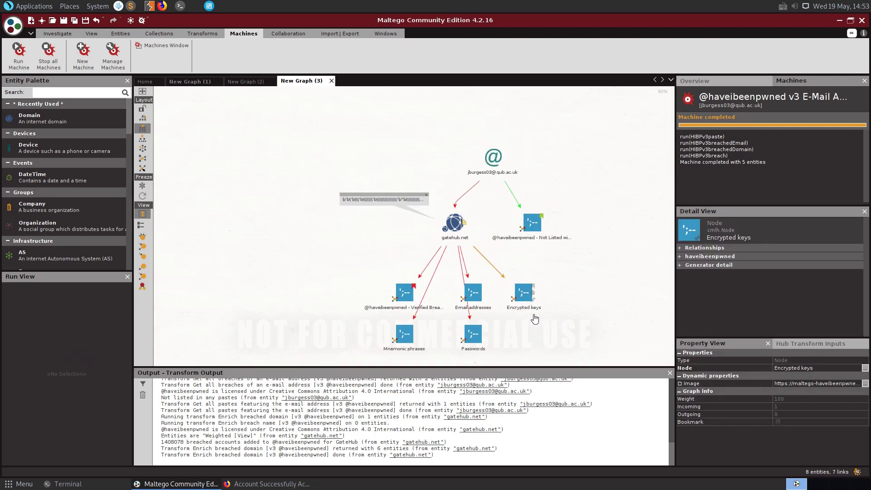
left_click(522, 328)
scroll(518, 327, "up", 1)
scroll(494, 331, "up", 3)
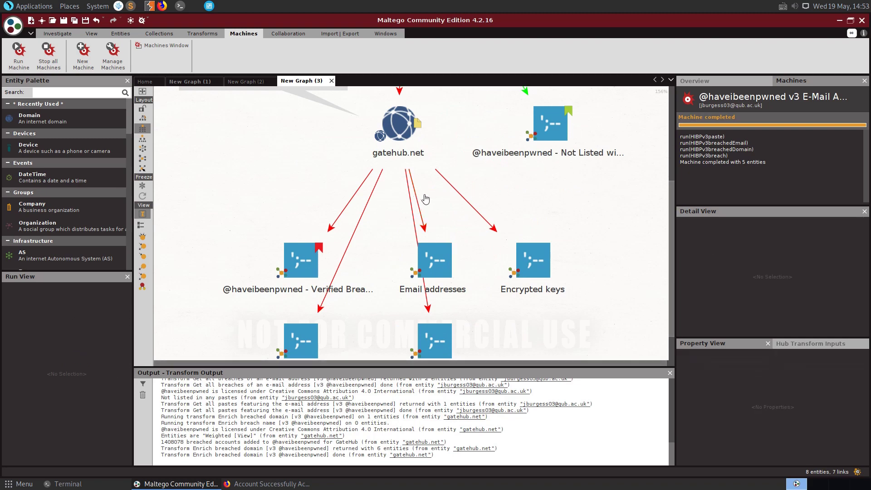
scroll(408, 223, "down", 3)
left_click(415, 193)
left_click(330, 183)
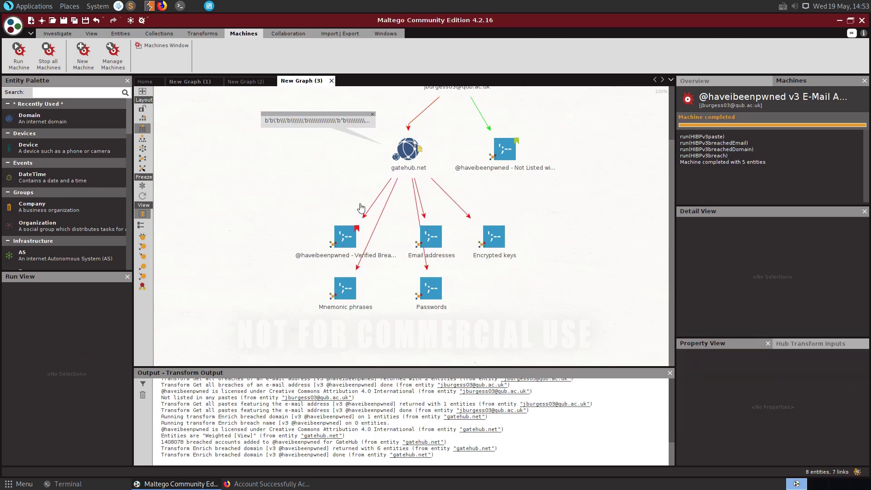
scroll(361, 208, "up", 1)
scroll(360, 205, "down", 1)
left_click(510, 154)
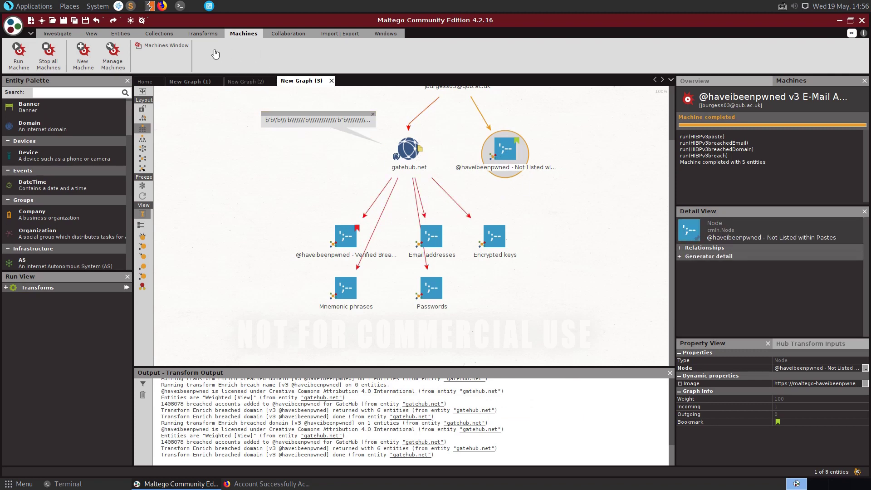
Clear the selection, then select gatehub.net's six leaf nodes, including Verified Breach and Passwords, with Select Leaves.
left_click(57, 35)
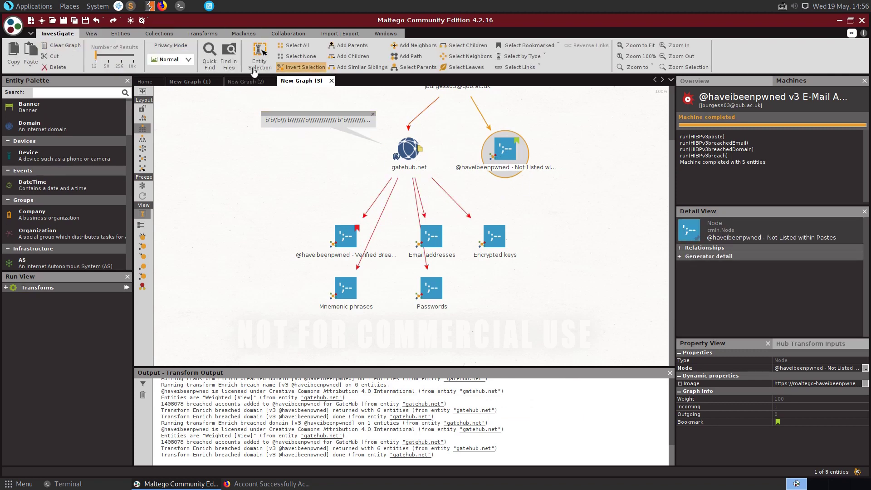
left_click(468, 45)
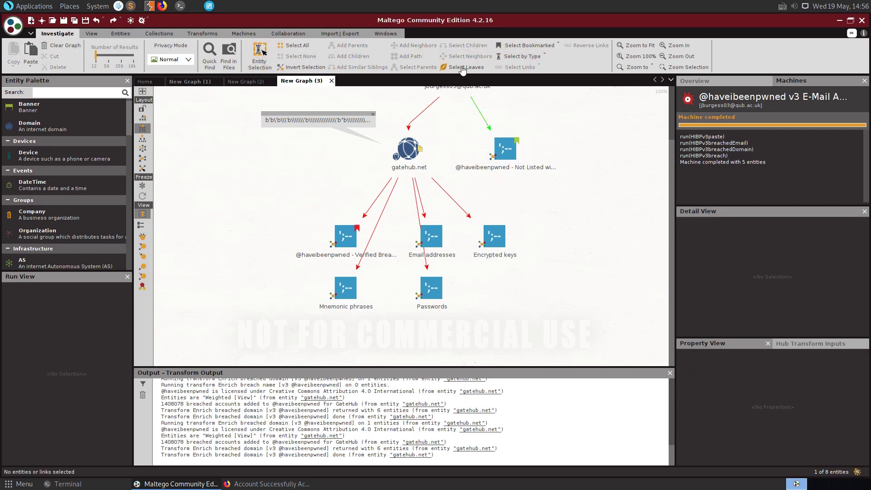
left_click(449, 68)
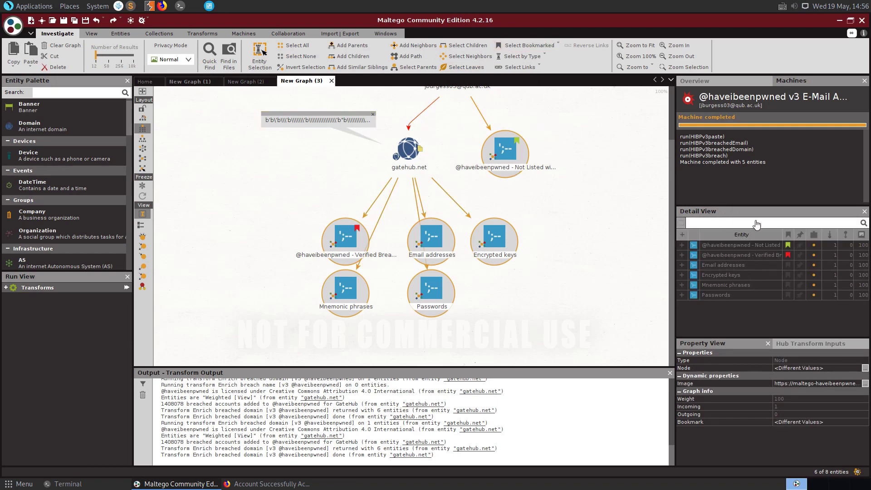
left_click(513, 57)
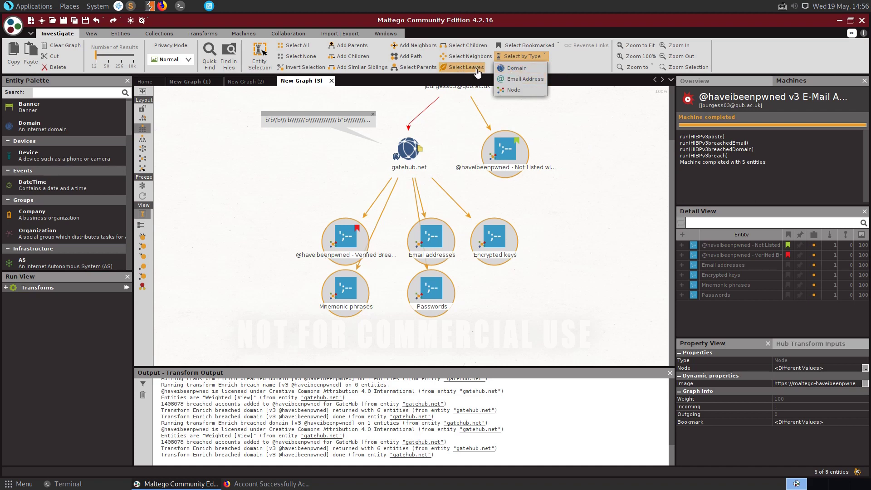